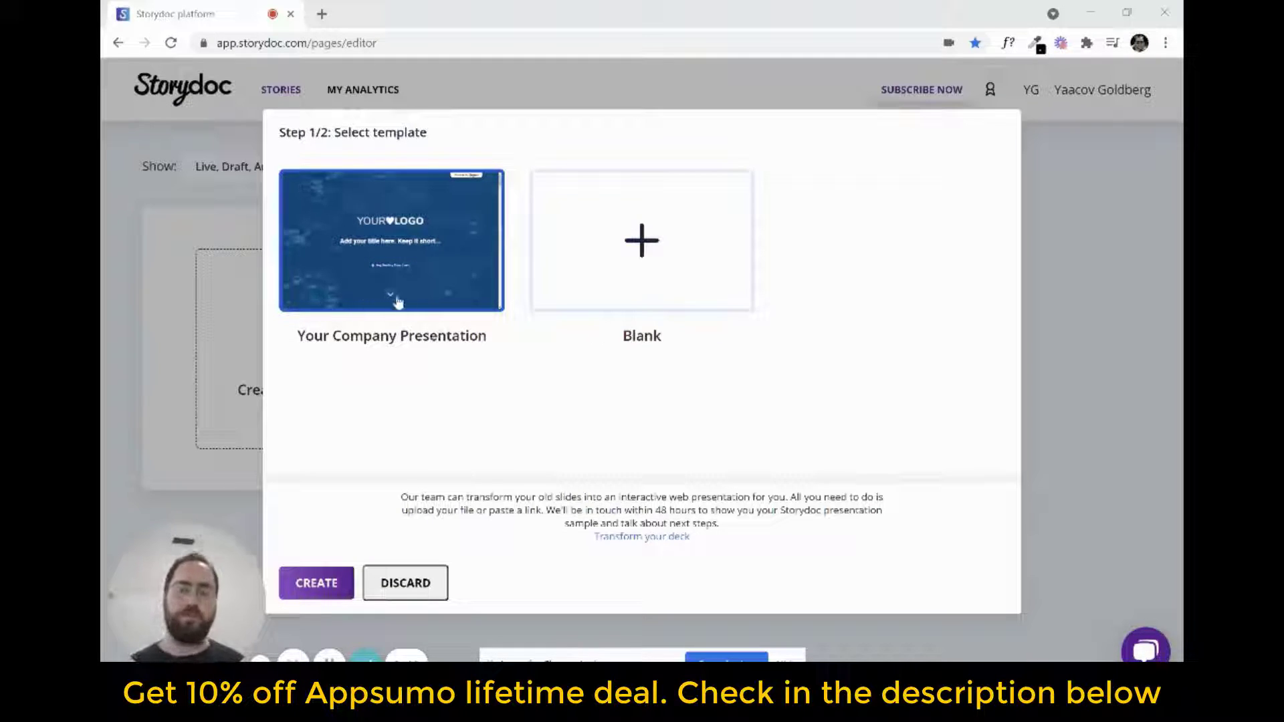
Create a story from the Your Company Presentation template with the Purple theme
double_click(422, 264)
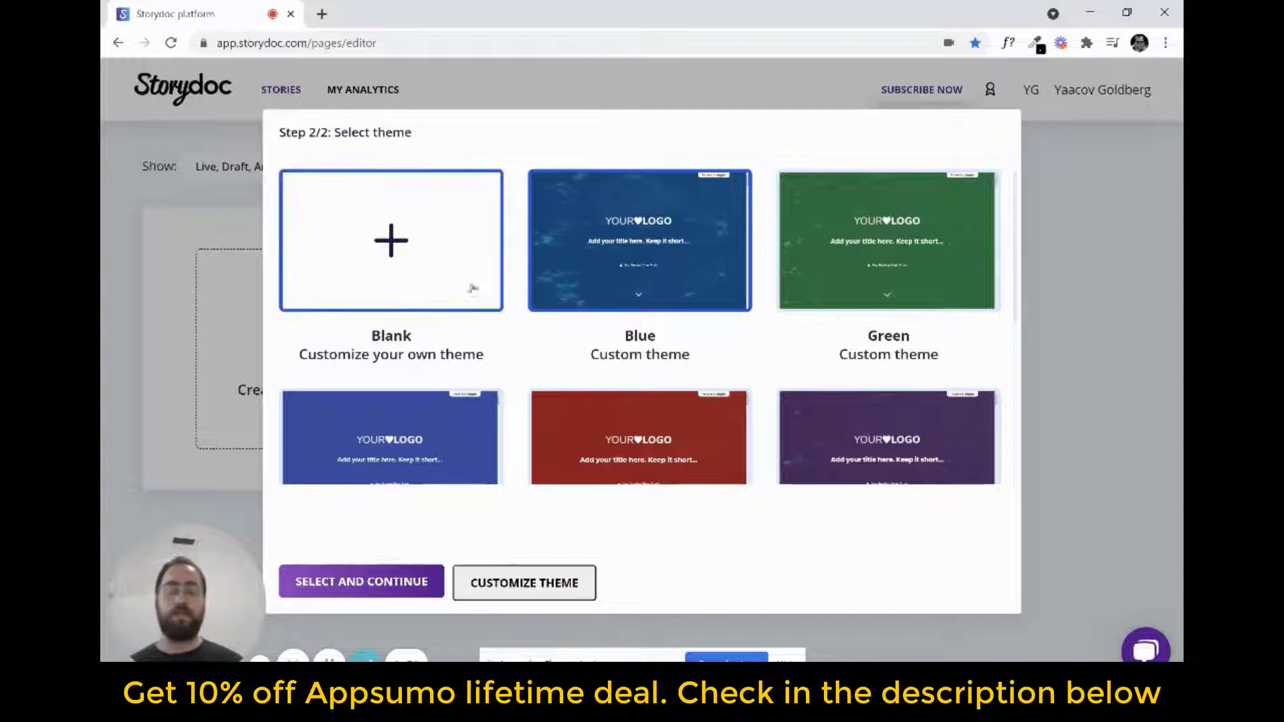
click(456, 262)
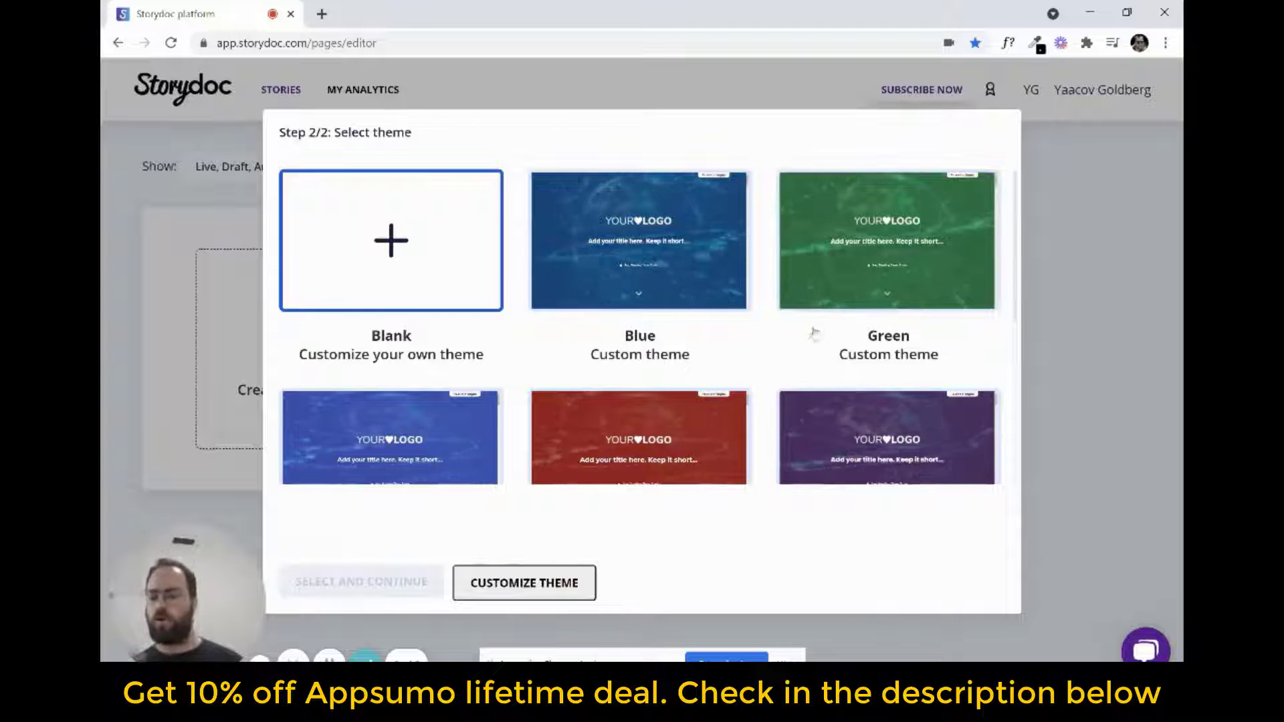
scroll(814, 334, down, 2)
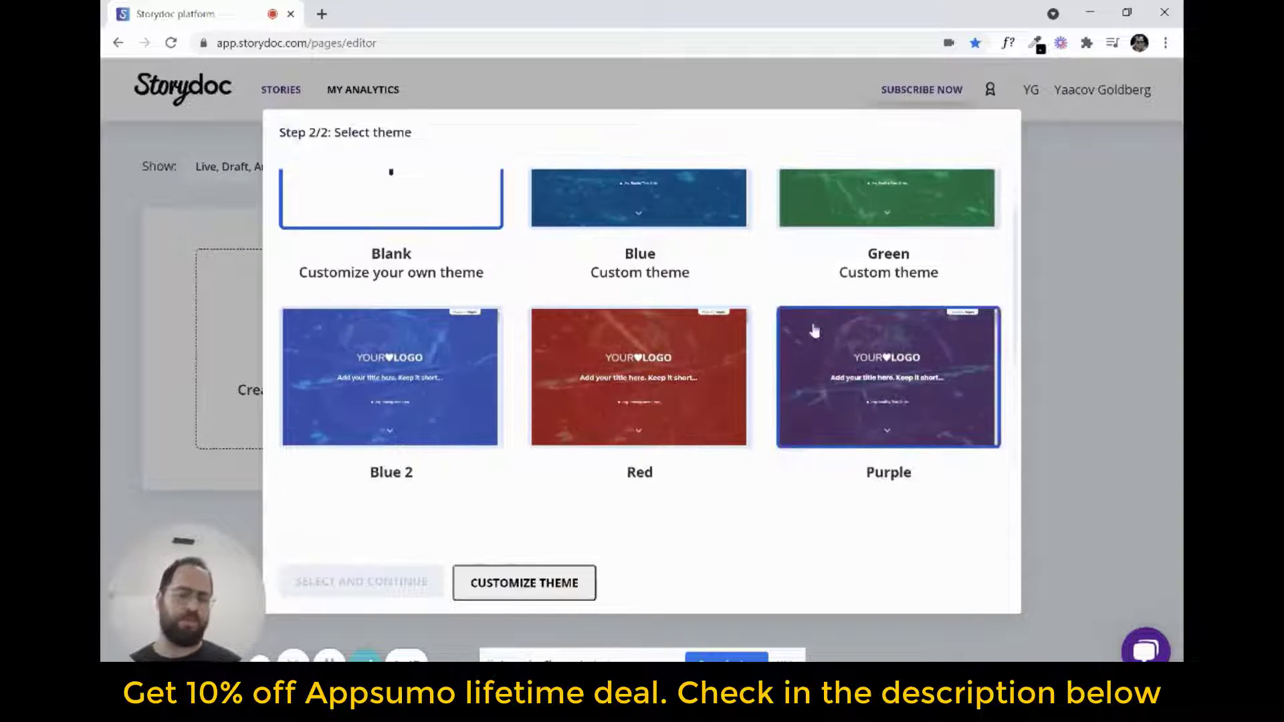
click(813, 330)
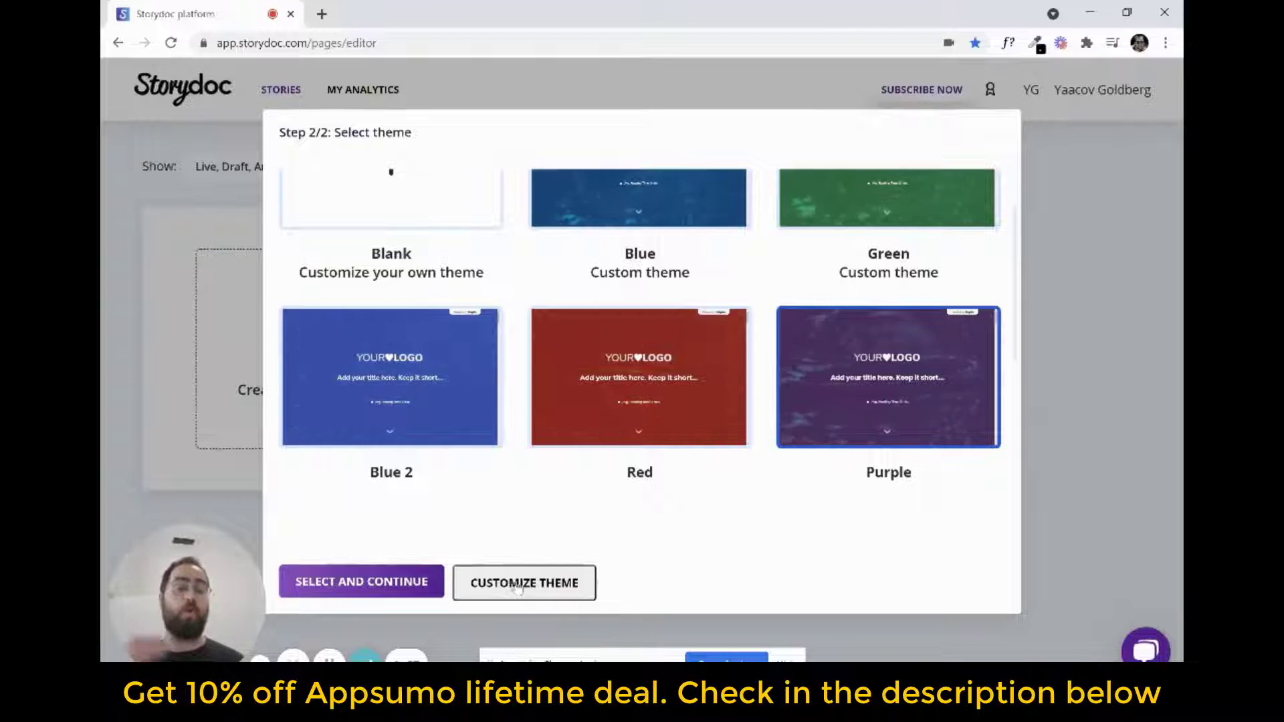
click(383, 582)
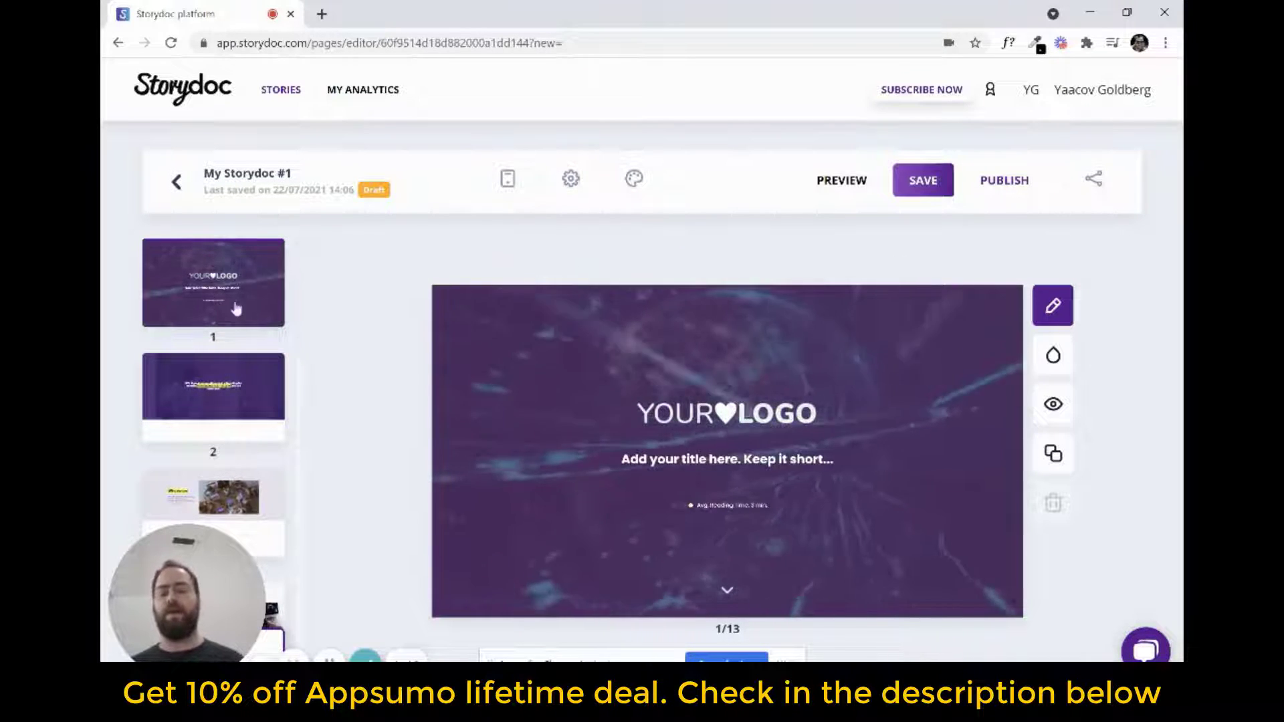
Look through the story's slides and open slide 3, "Who we are"
scroll(231, 314, down, 2)
click(224, 349)
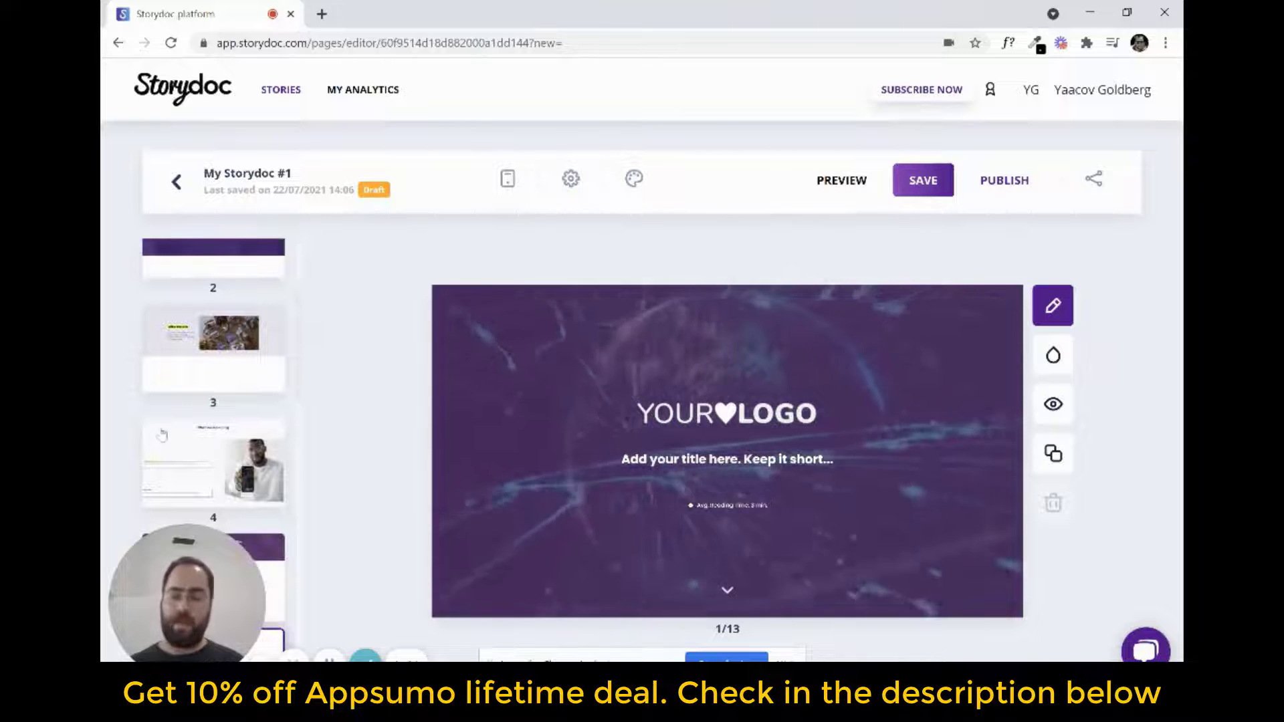
scroll(237, 404, down, 1)
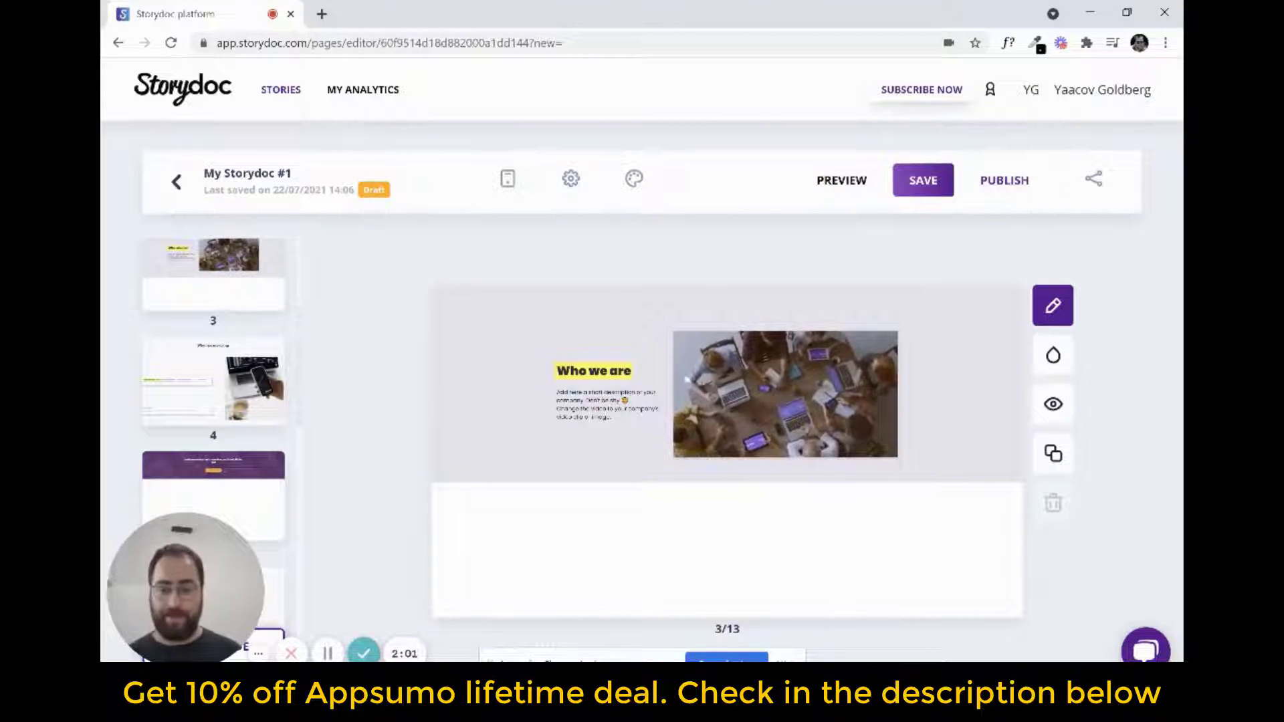
Preview the story, look through its opening sections, and return to the editor
click(842, 182)
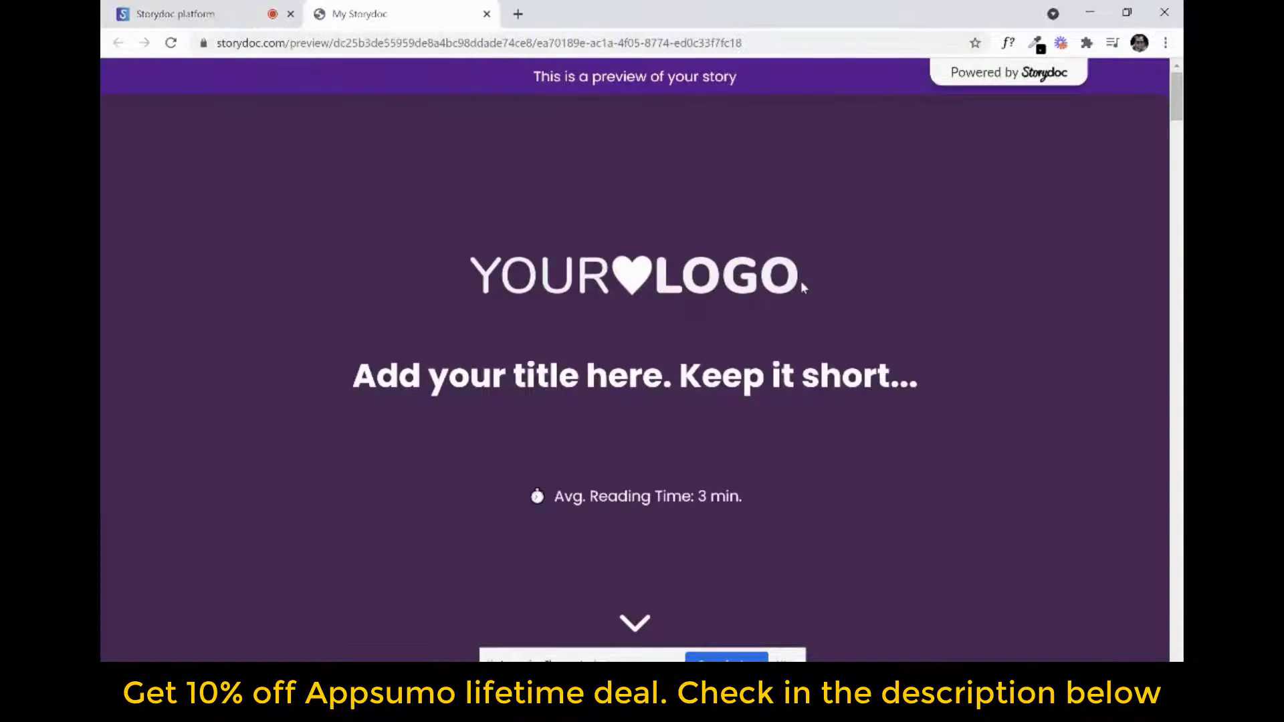
scroll(801, 285, down, 5)
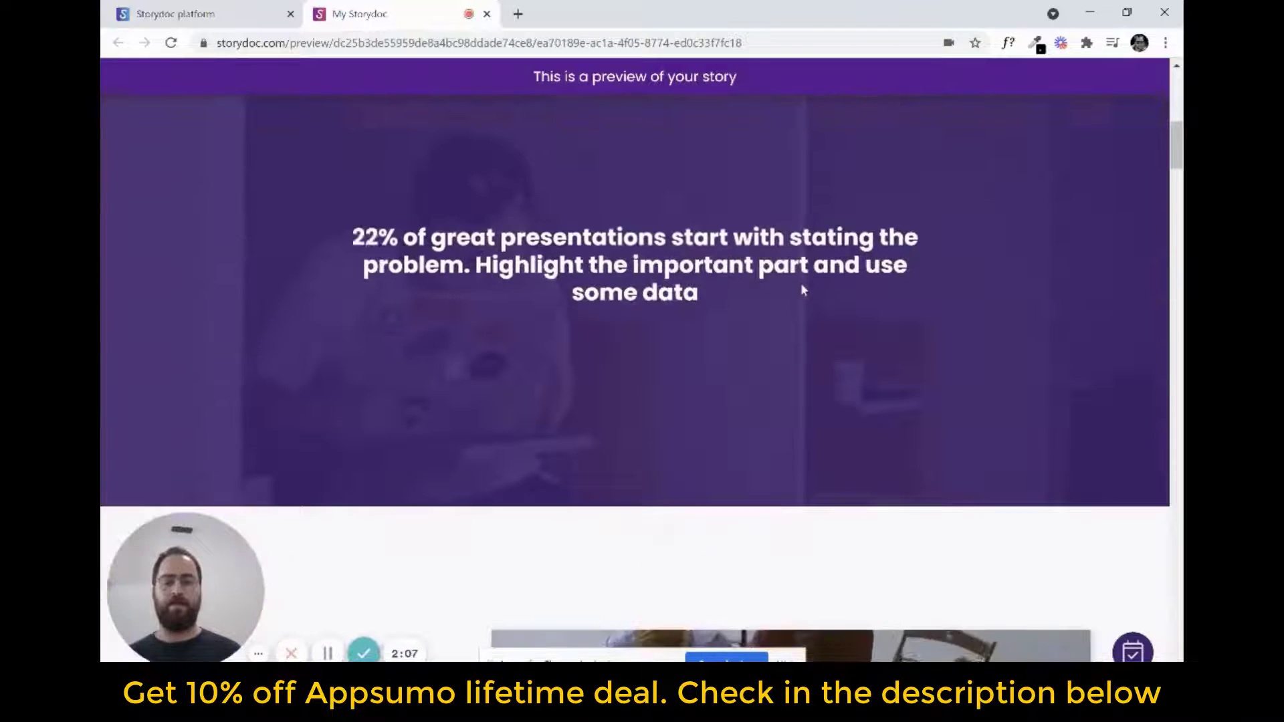
scroll(797, 283, down, 8)
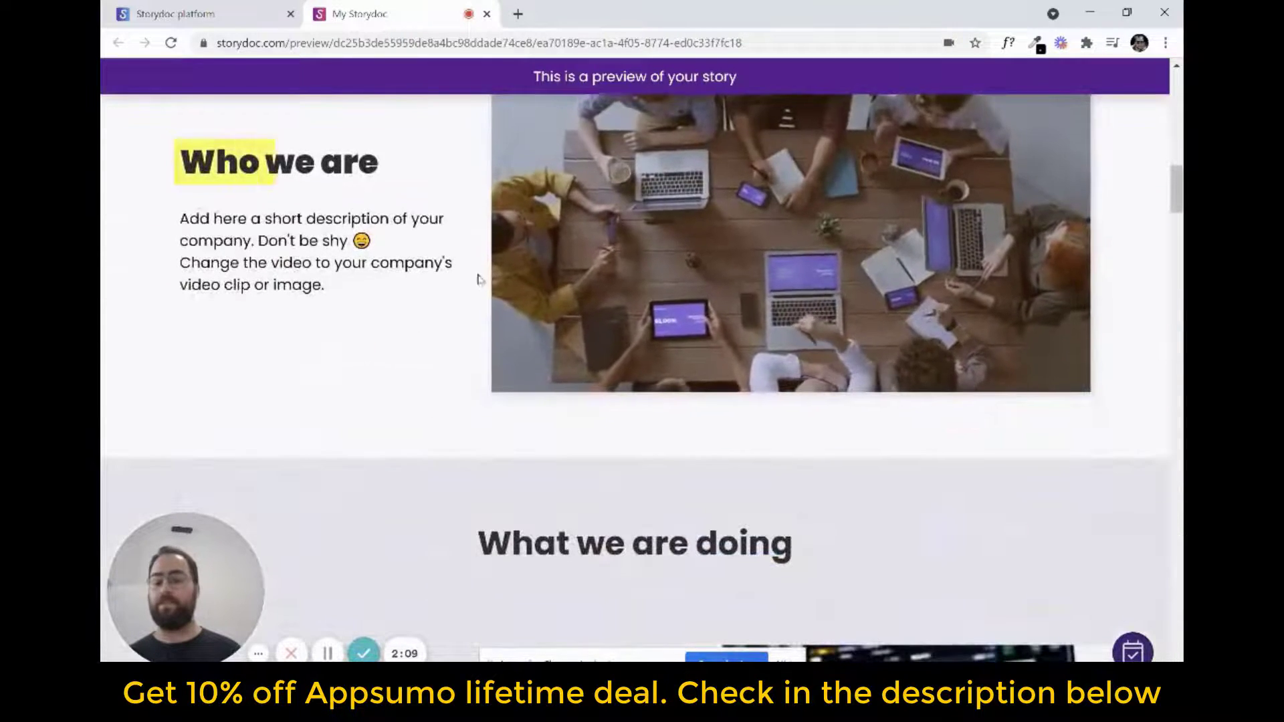
scroll(478, 279, down, 10)
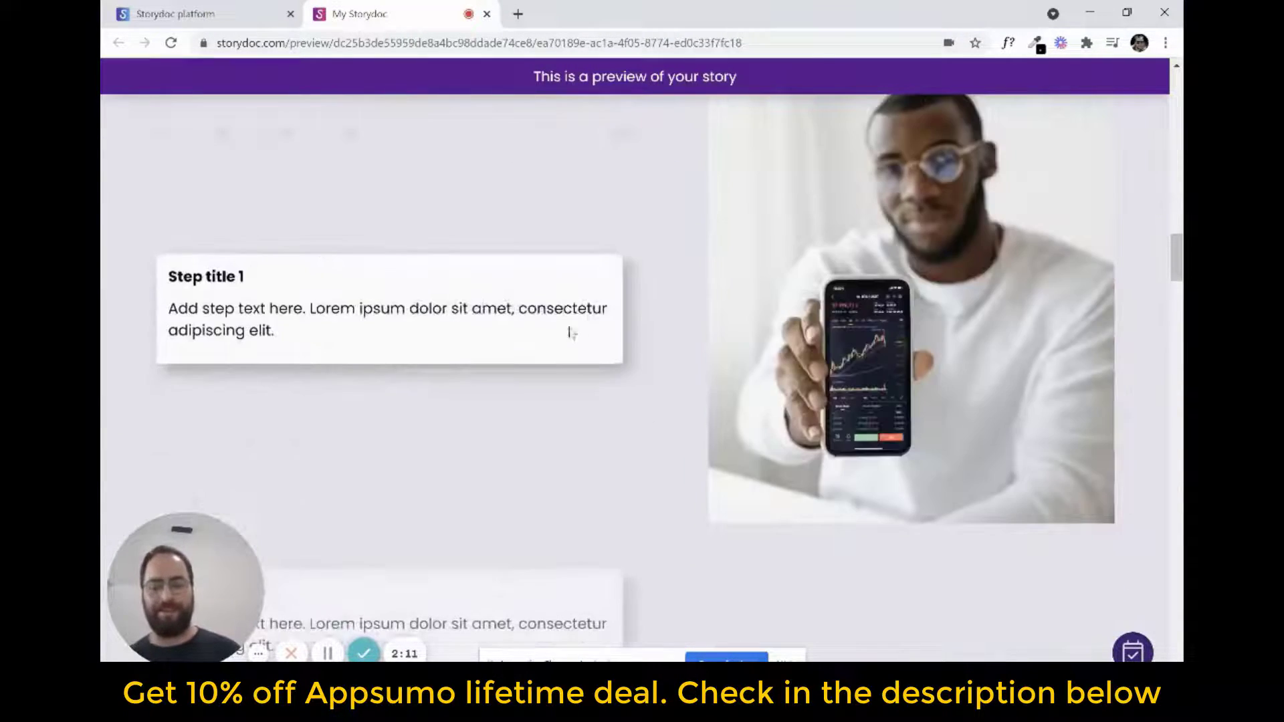
scroll(457, 302, down, 4)
click(175, 13)
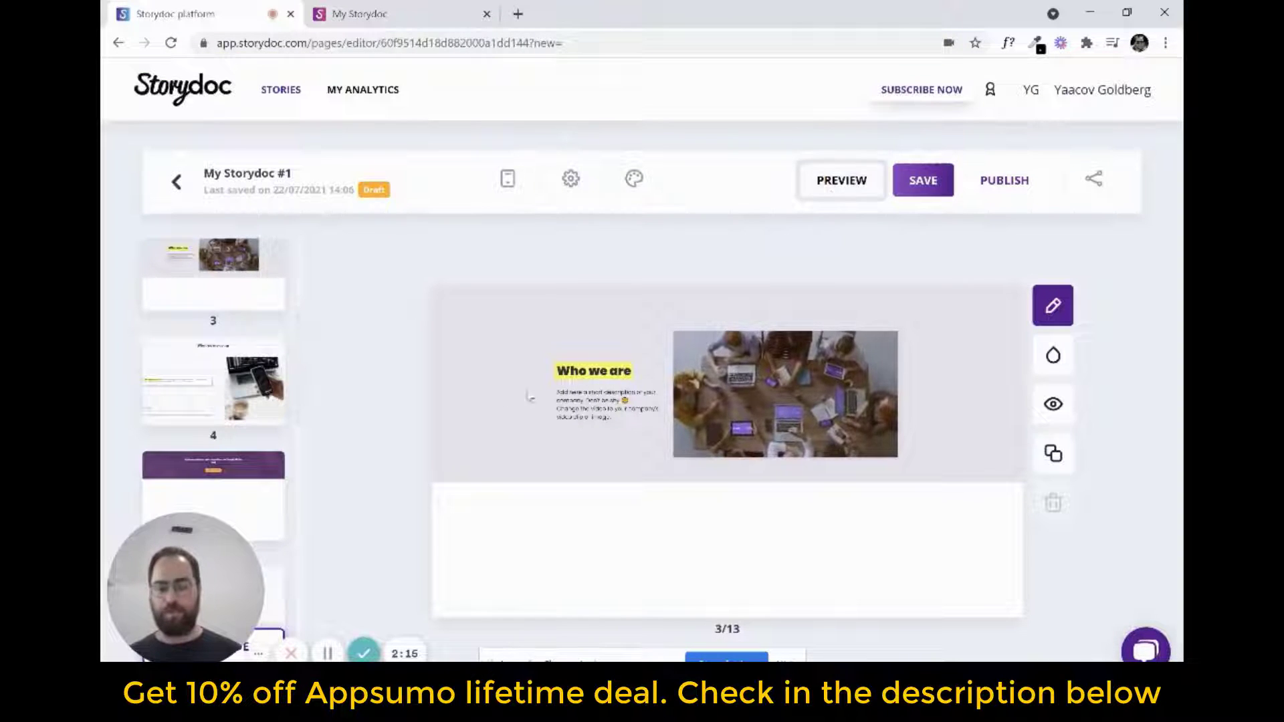
Save the story with the internal name "My Storydoc new"
click(914, 182)
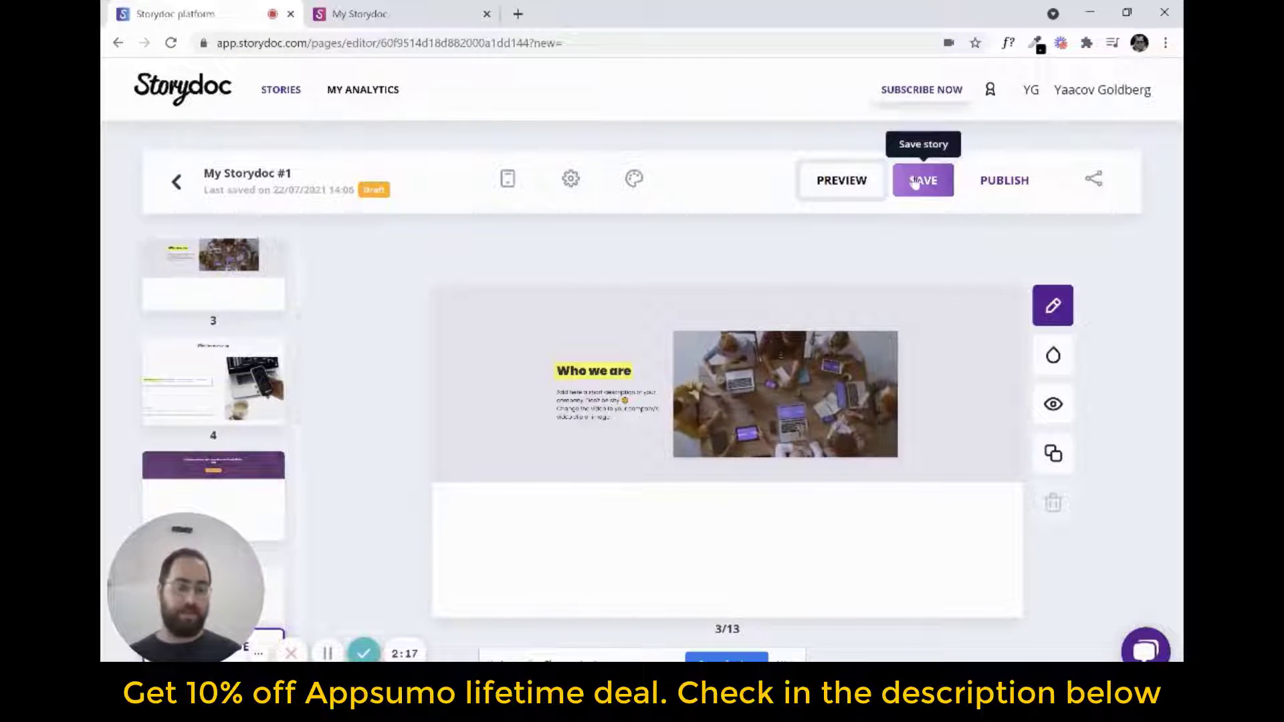
click(944, 194)
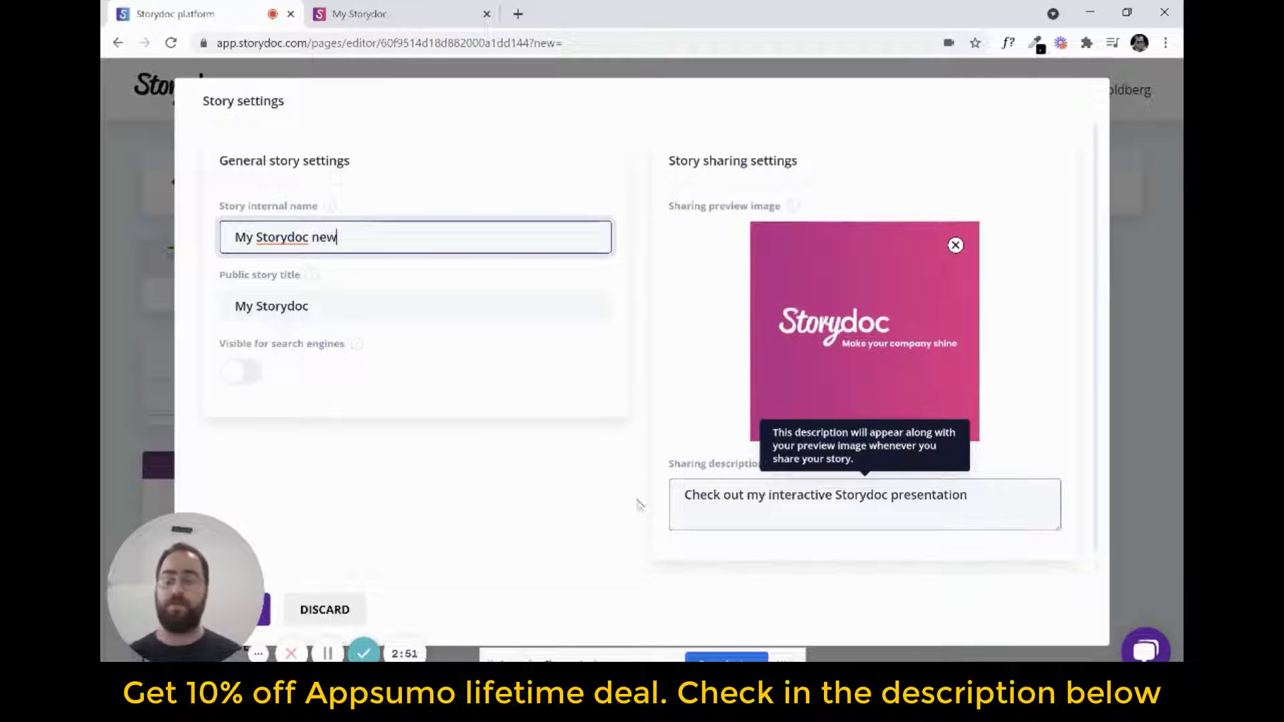
drag(149, 558, 149, 467)
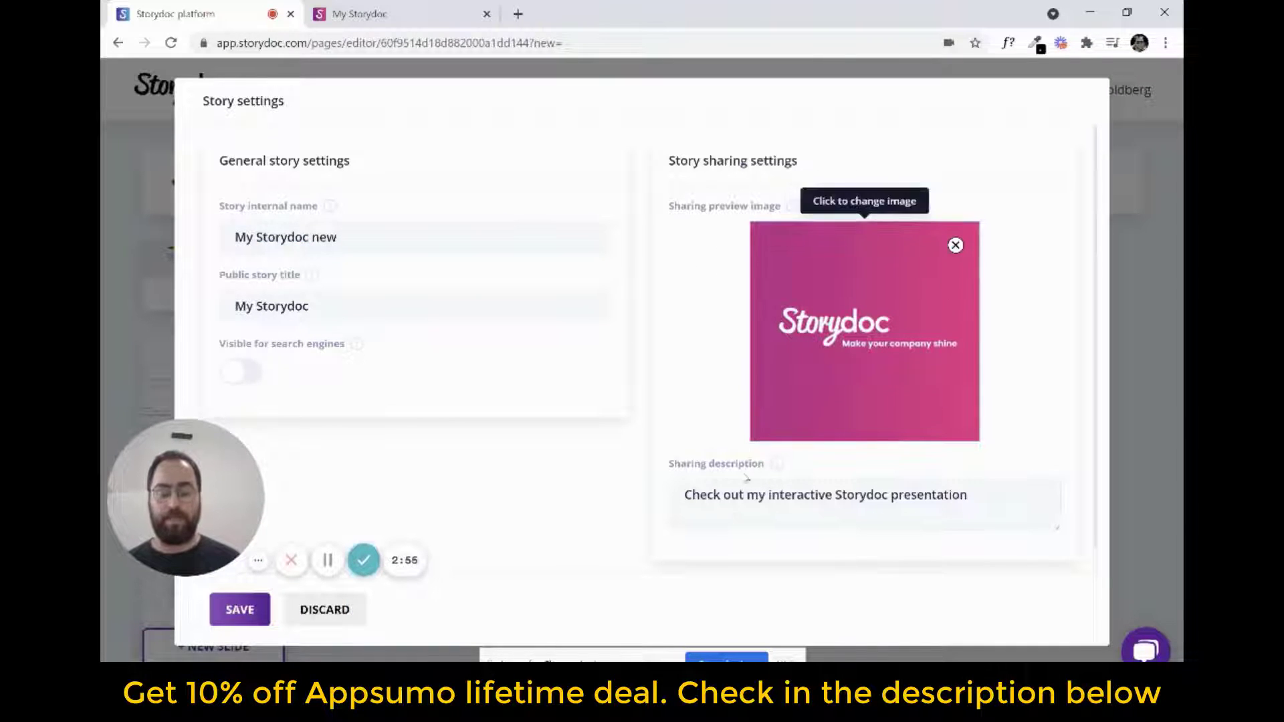
click(225, 618)
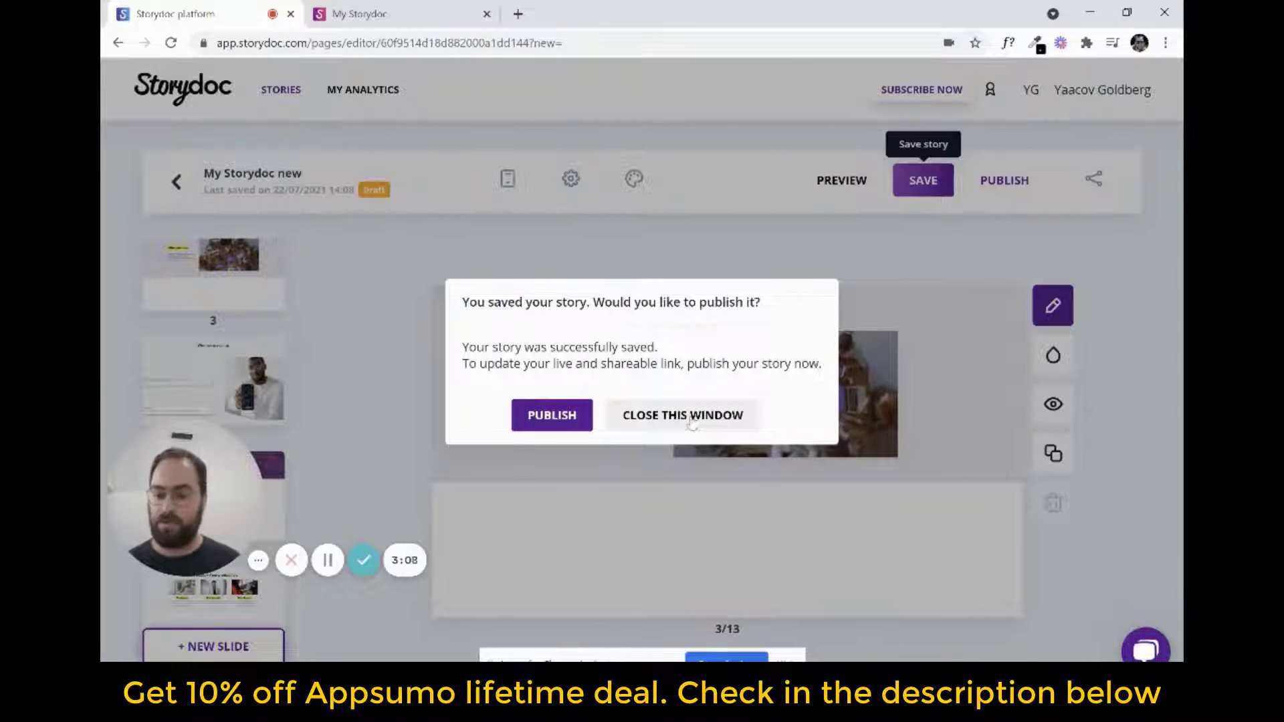
Publish the saved story to its live version without getting the shareable link
click(537, 418)
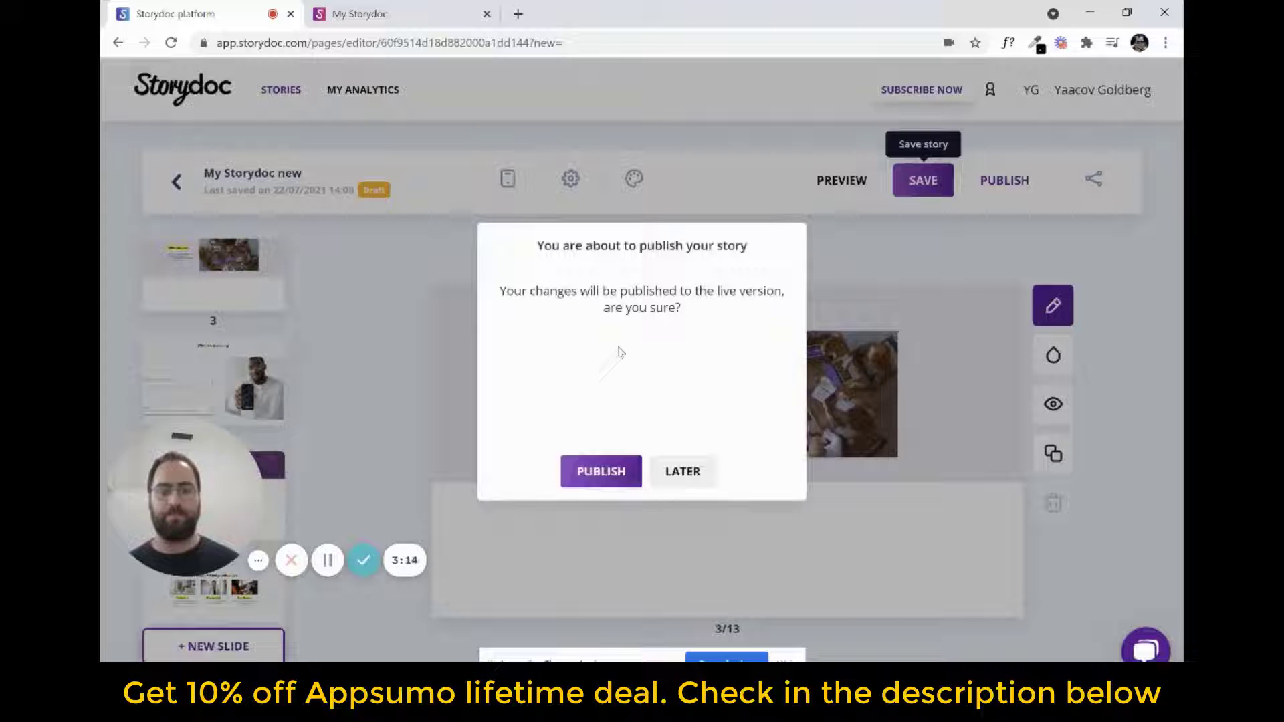
click(602, 474)
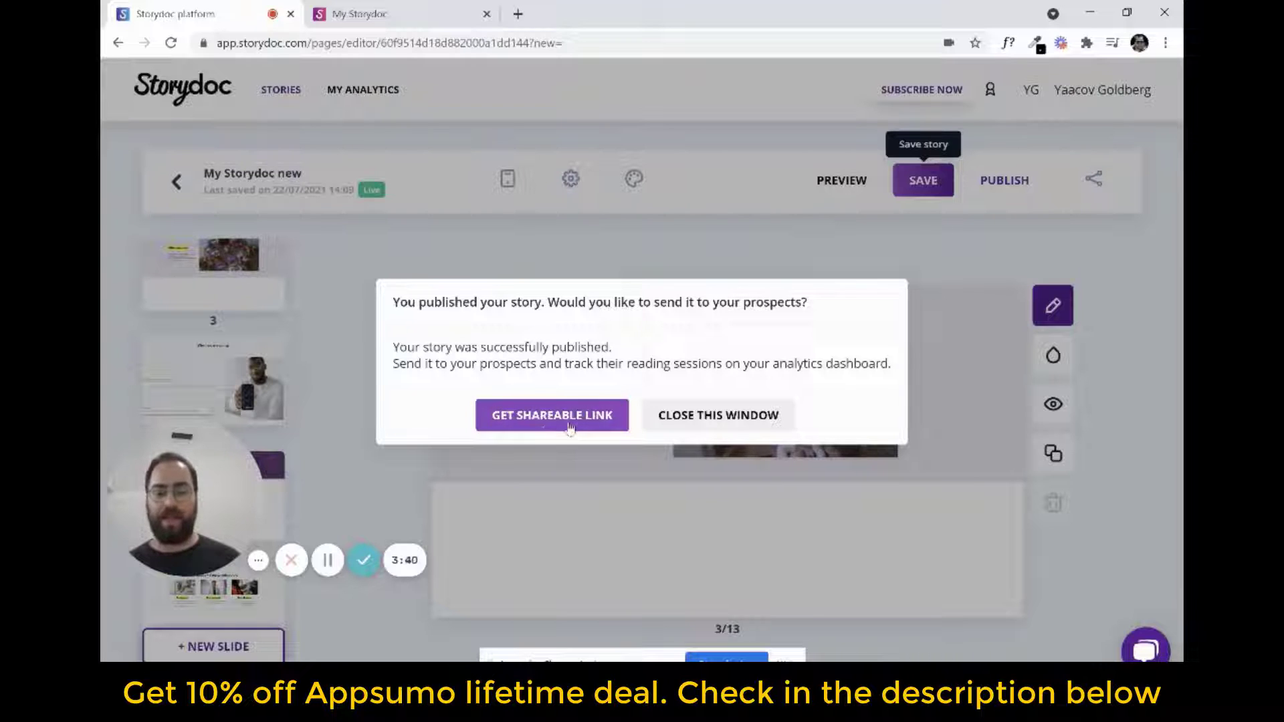
click(760, 415)
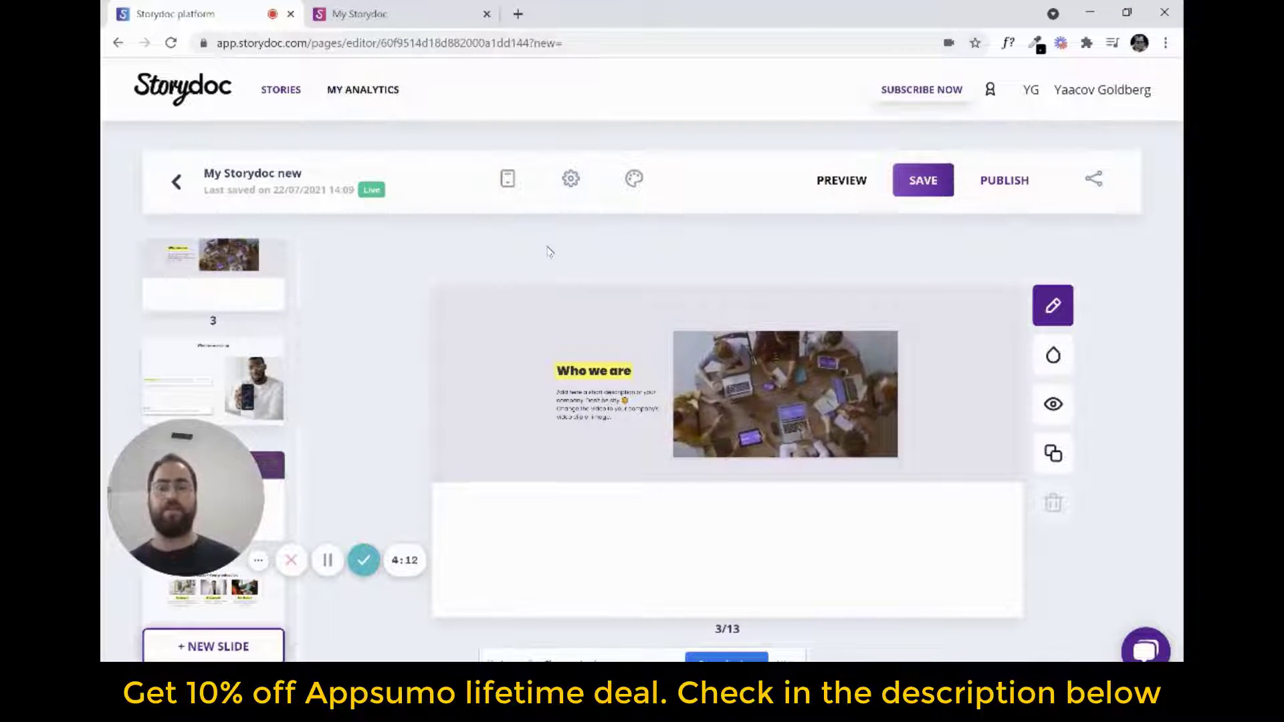
Return to the story list and check the thumbnail preview and available actions of My Storydoc new
click(174, 182)
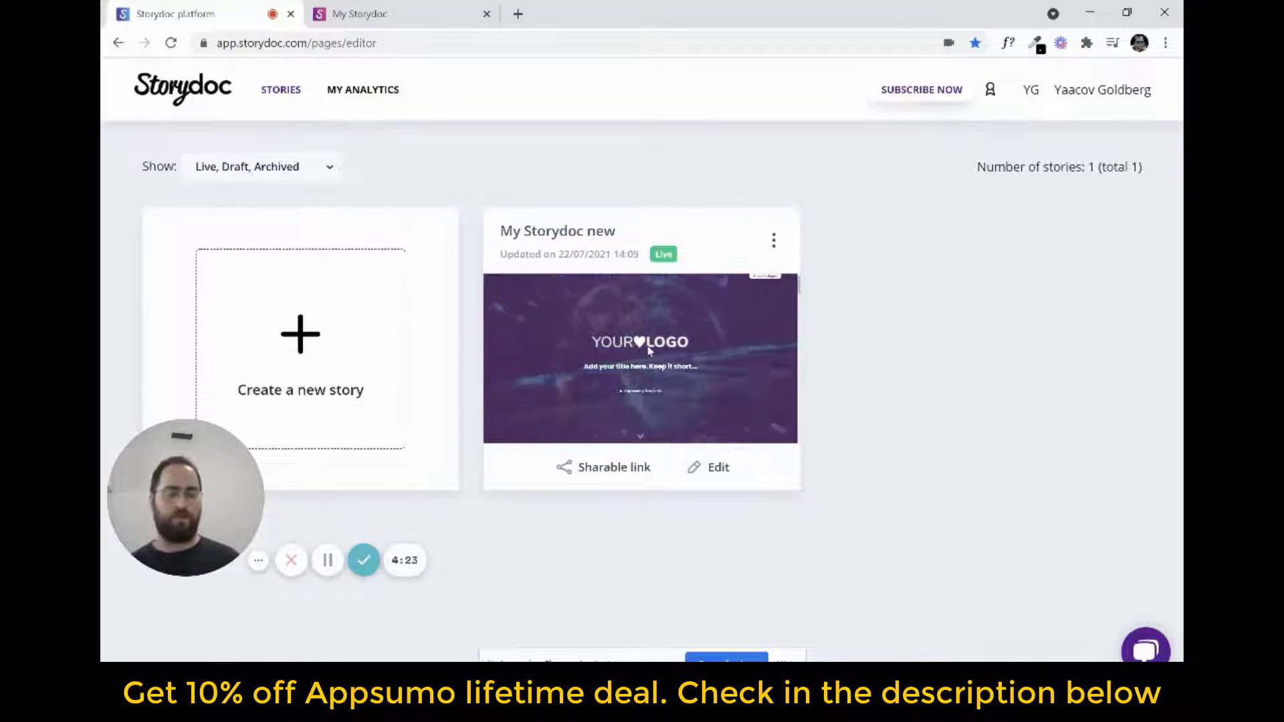
scroll(693, 344, down, 3)
scroll(696, 355, up, 5)
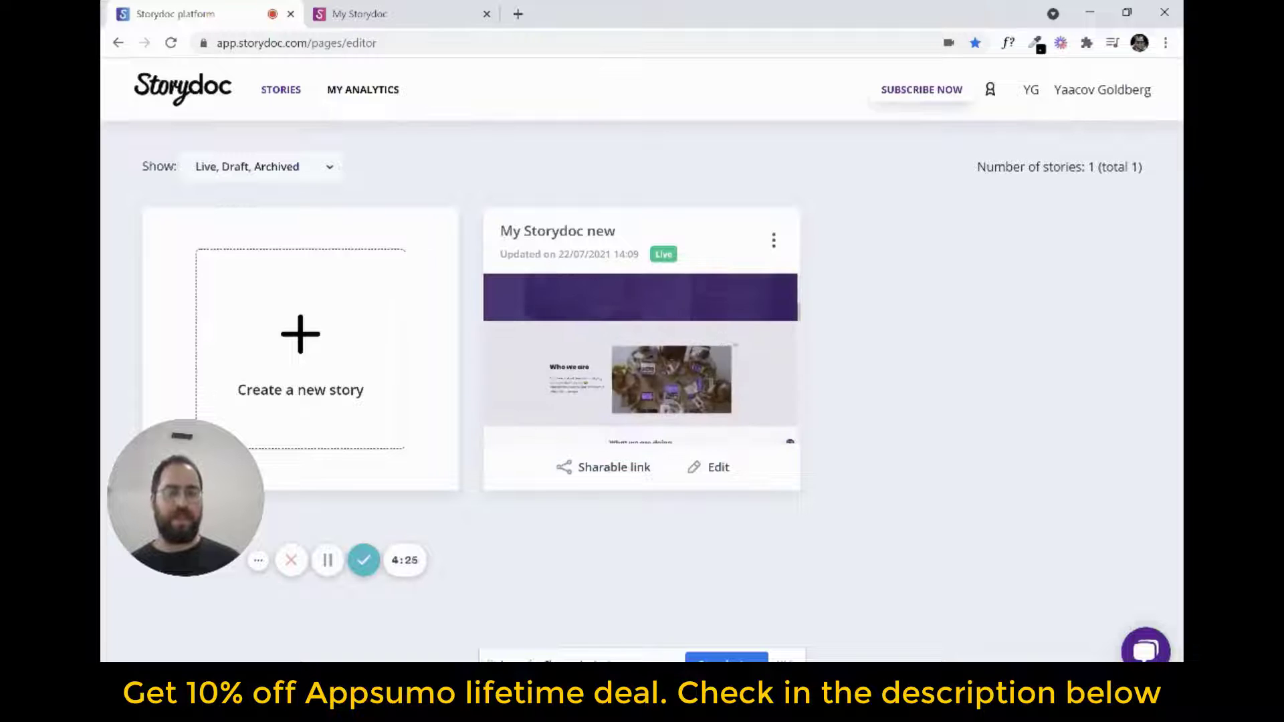
click(773, 241)
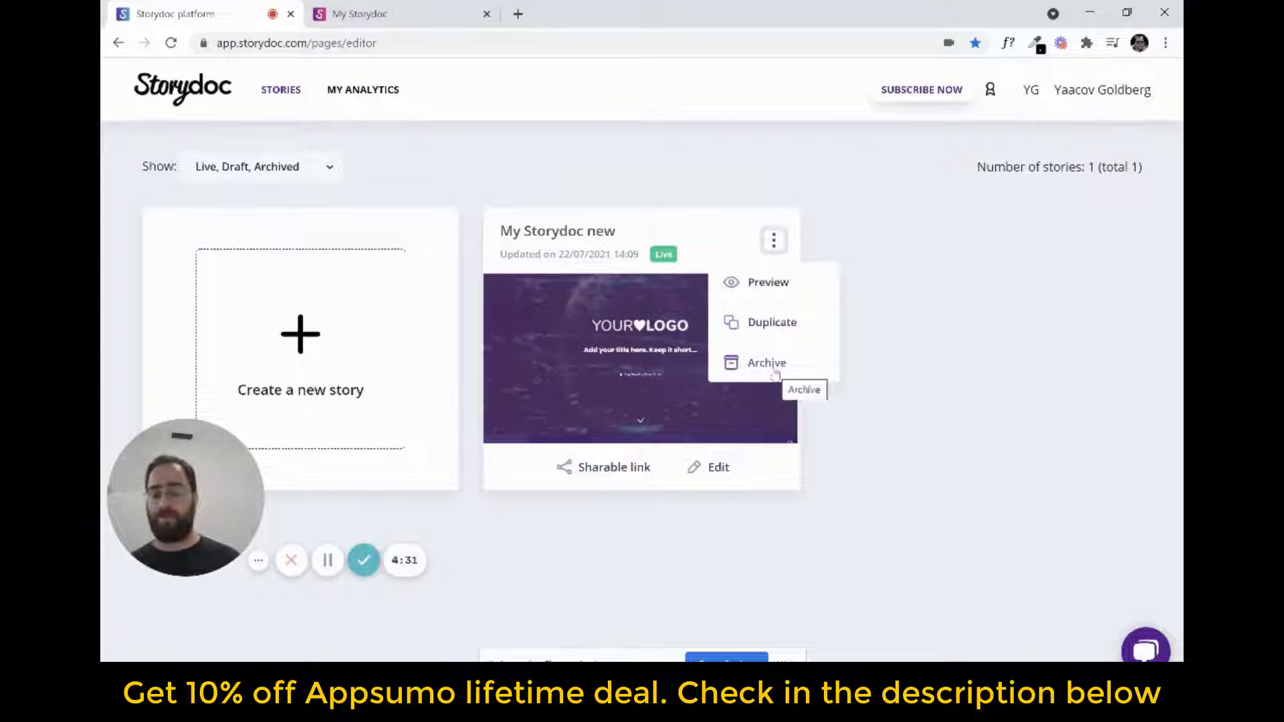
click(880, 319)
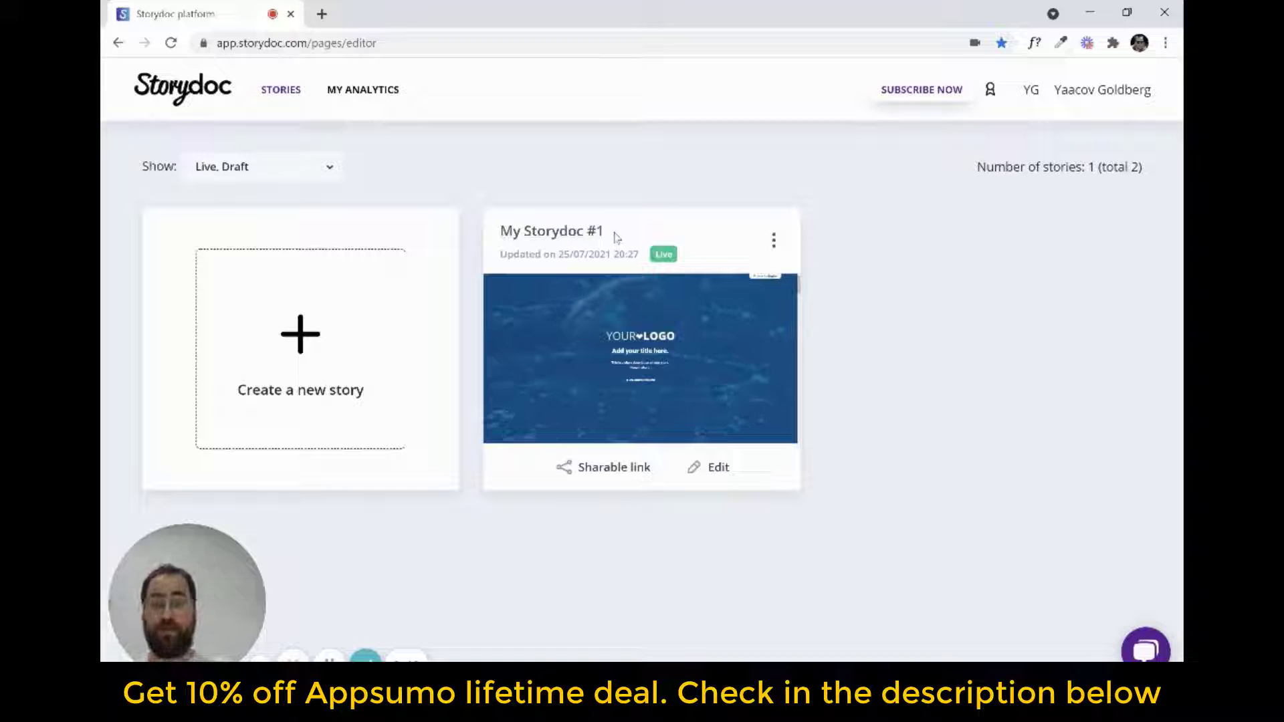
Open the story My Storydoc #1 for editing and look through its slides
click(704, 474)
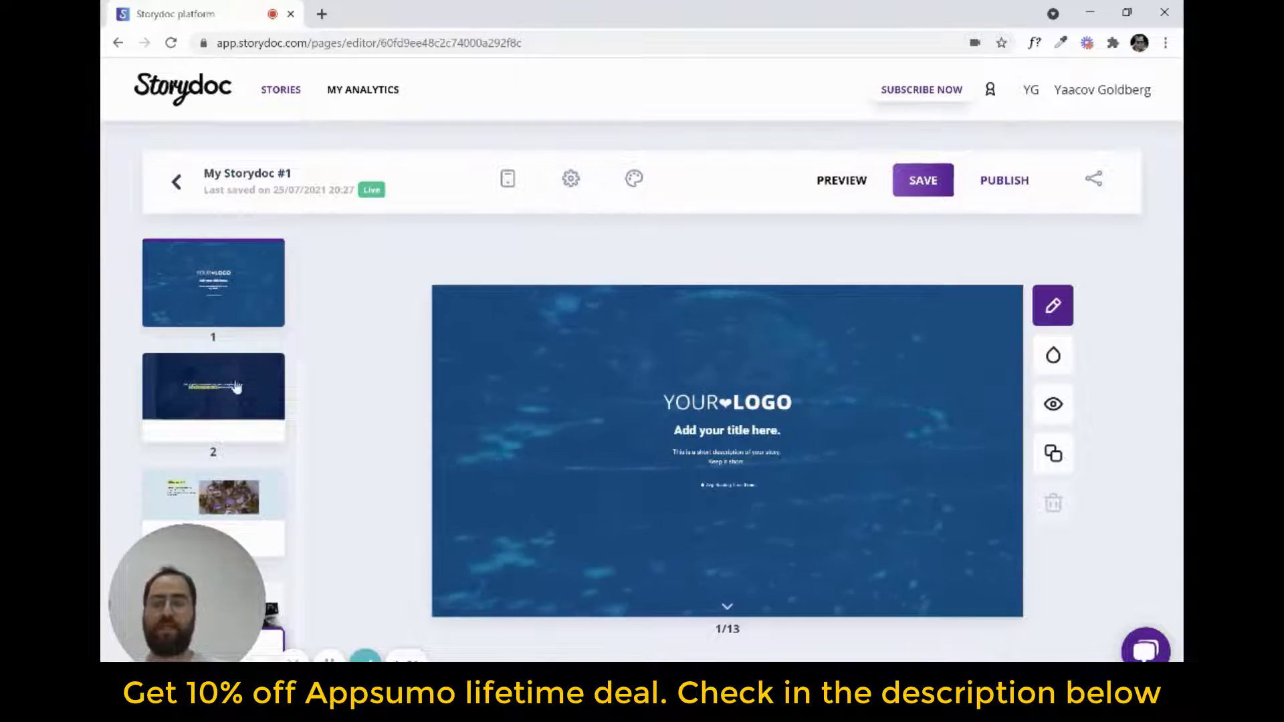
scroll(235, 403, down, 3)
scroll(235, 403, down, 8)
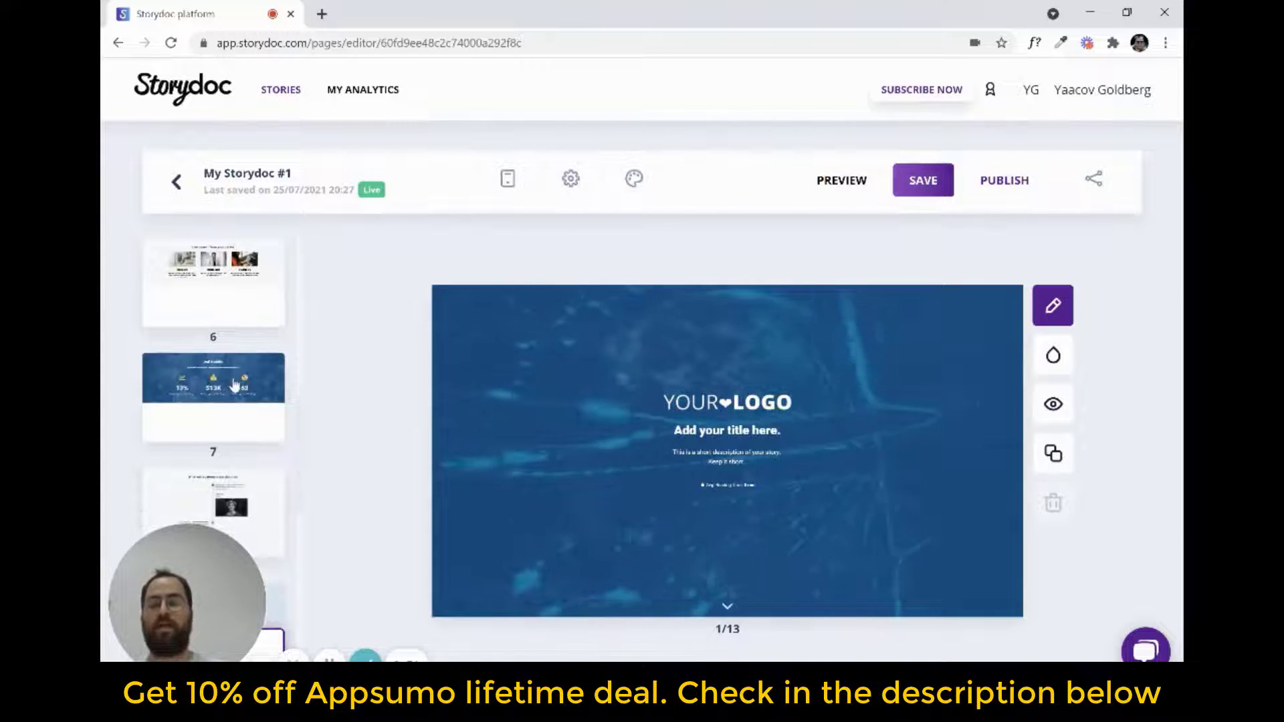
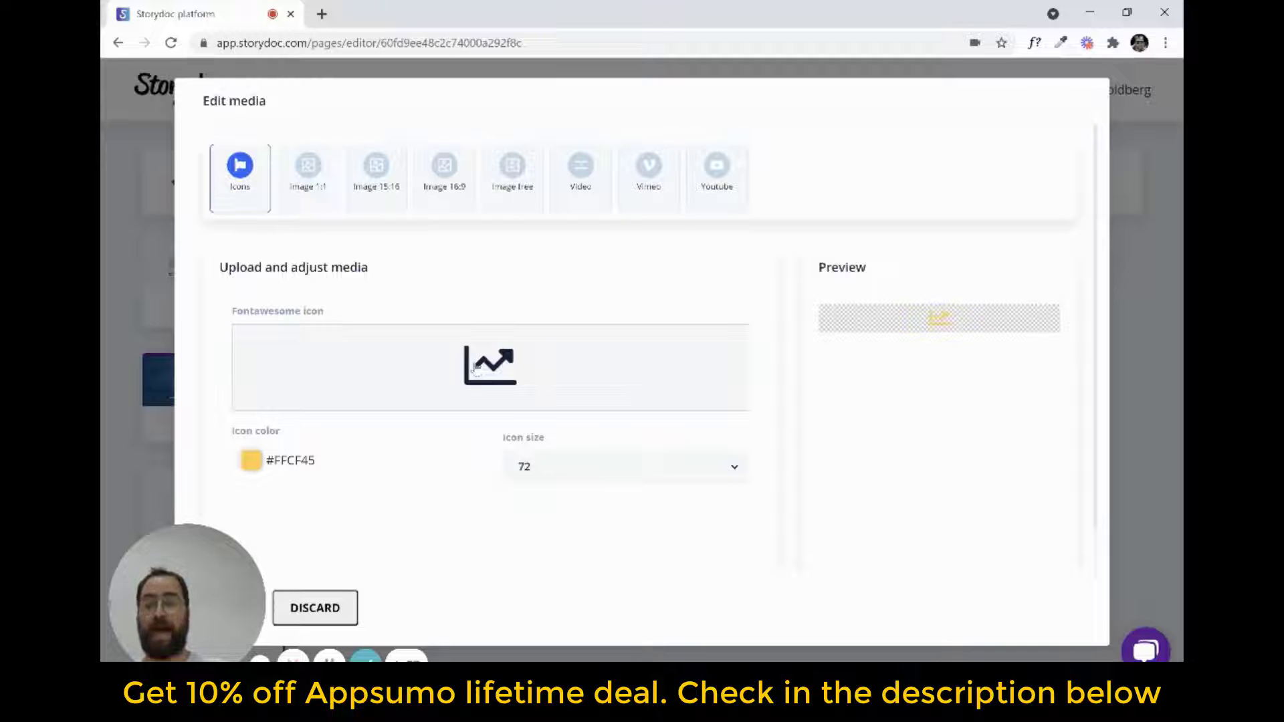
Search the icon library for "user" and replace the chart icon with the solid user-alt icon
click(500, 367)
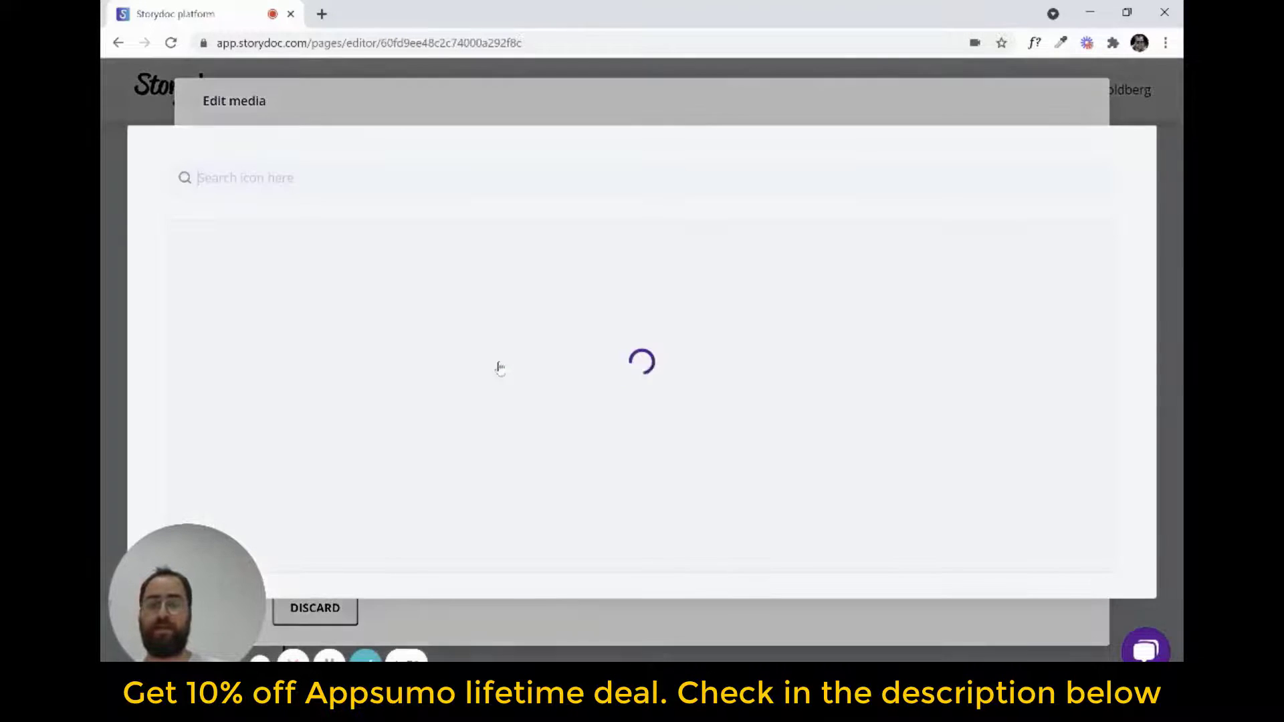
scroll(581, 323, down, 15)
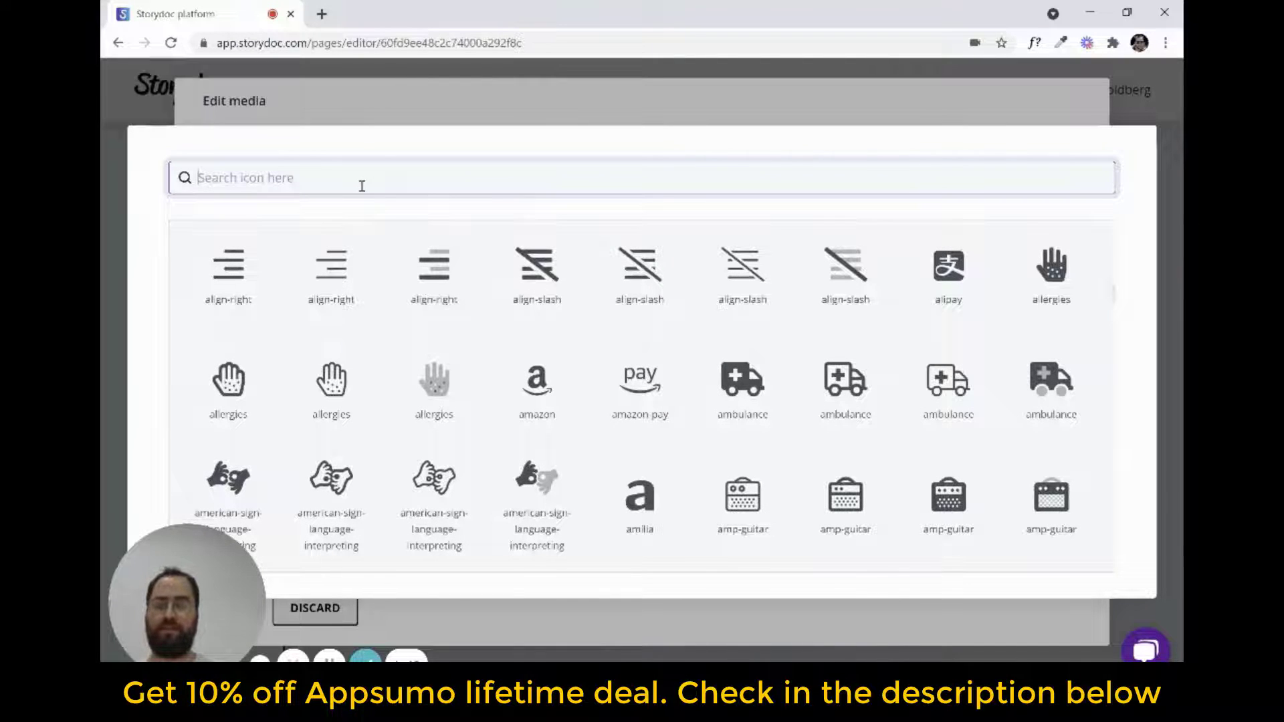
click(362, 186)
text(user)
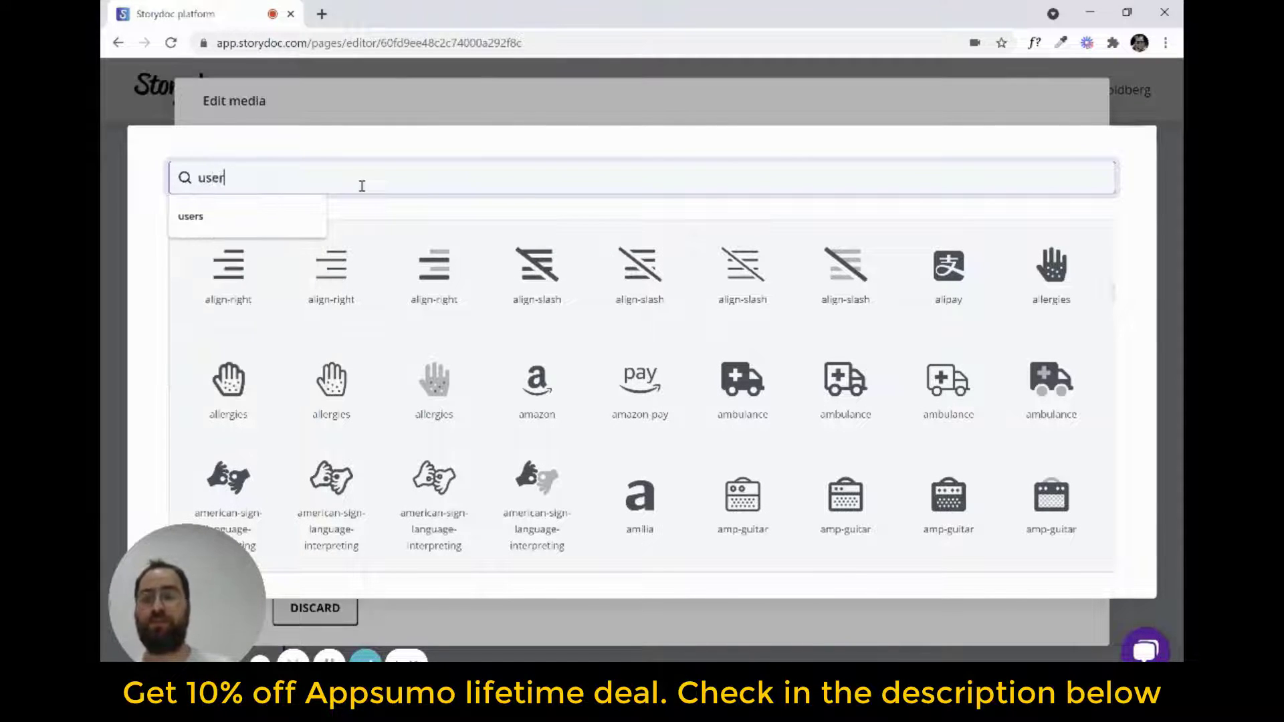
click(475, 143)
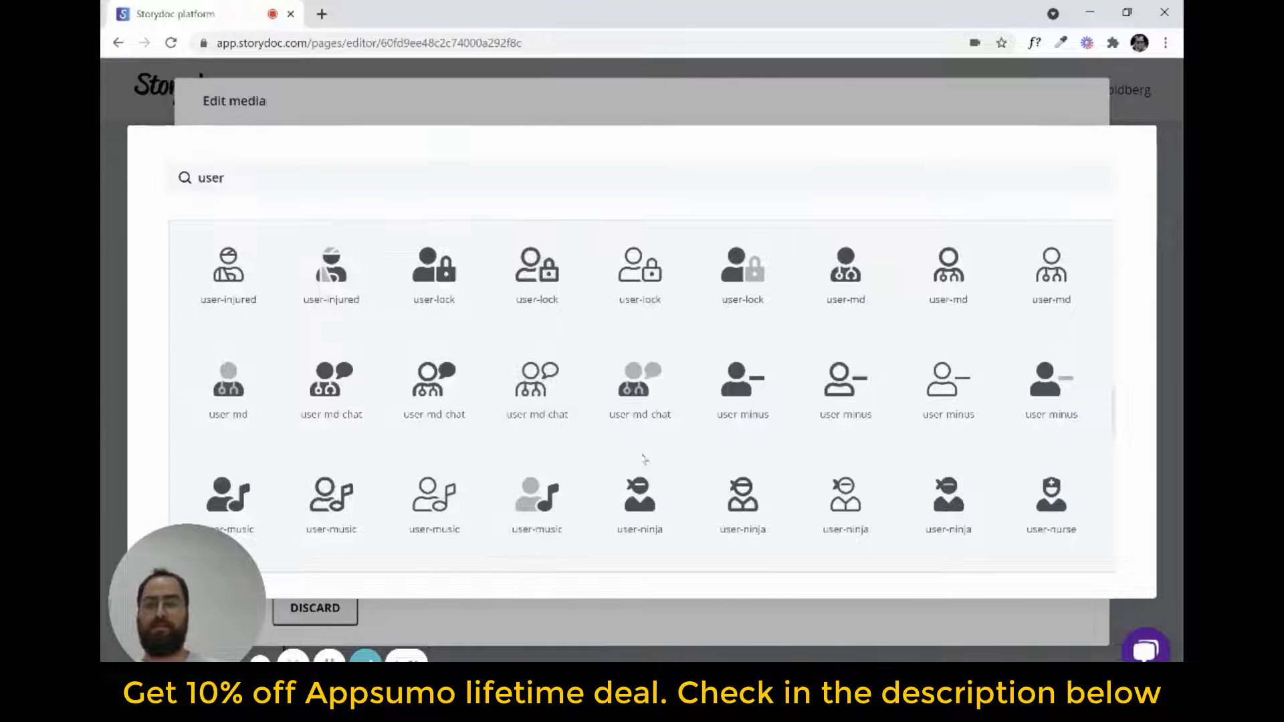
scroll(597, 476, up, 1)
scroll(597, 476, up, 10)
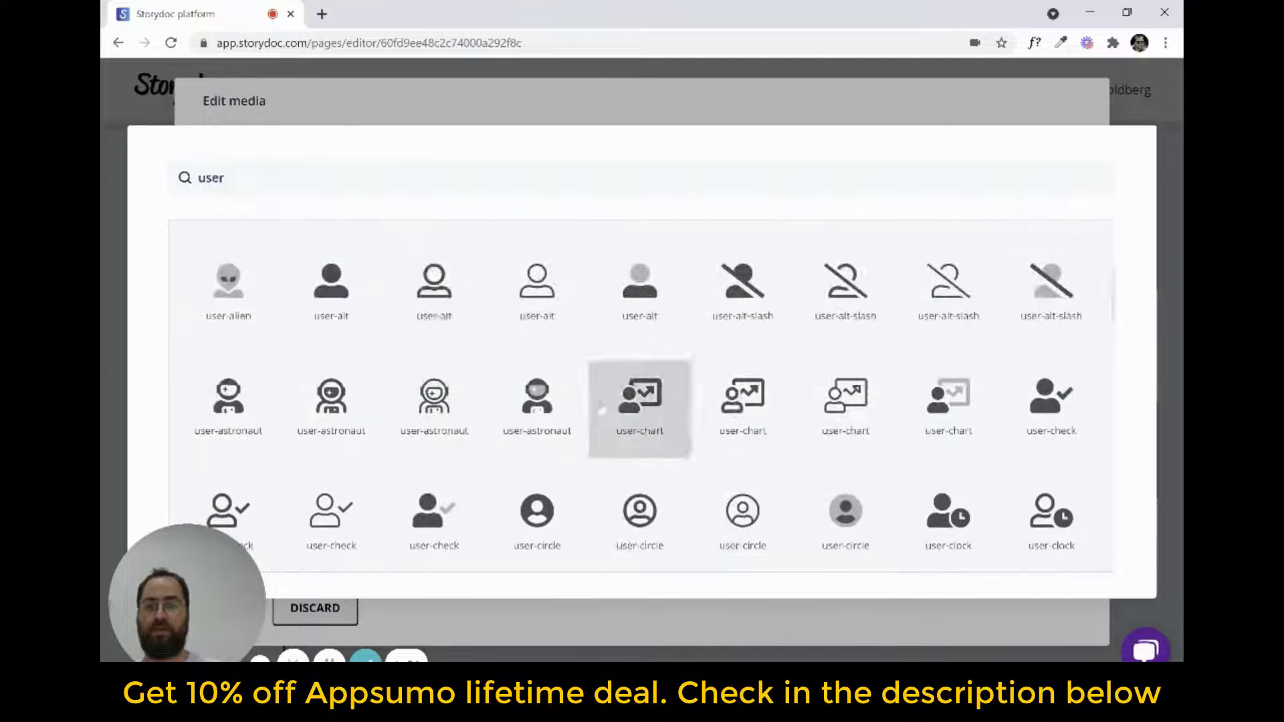
click(332, 302)
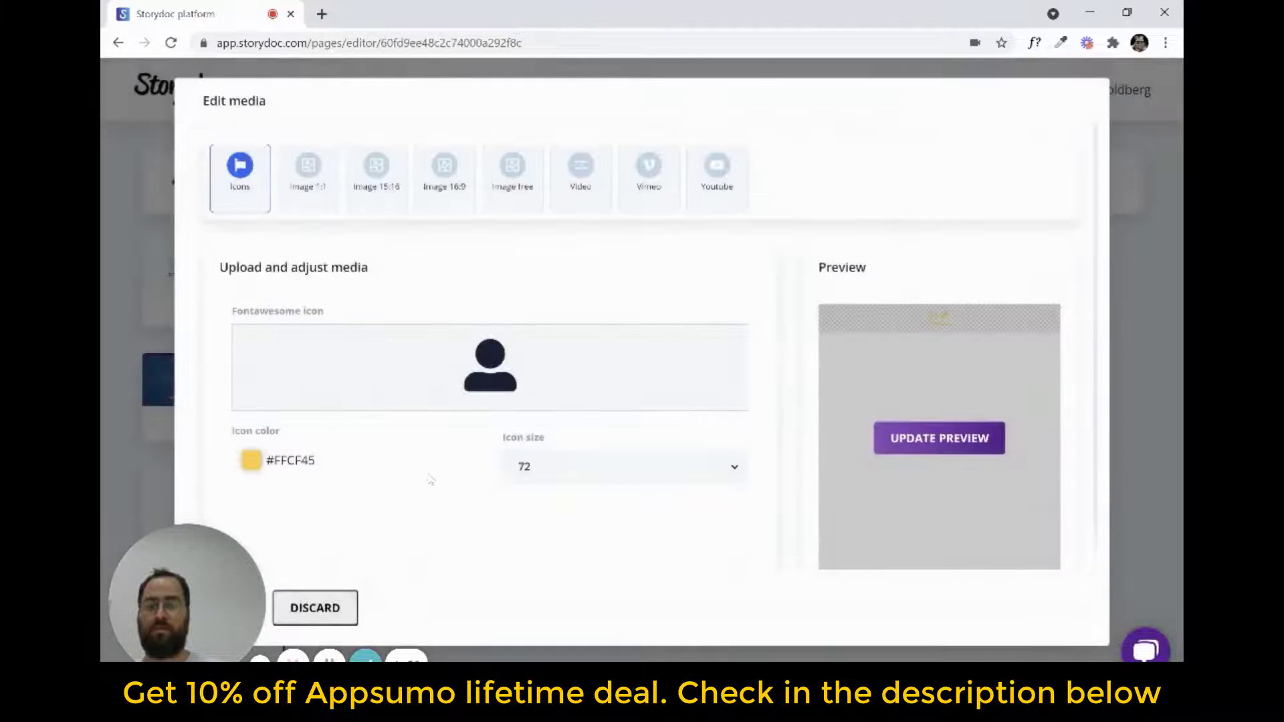
Accept the new icon media and apply the content edits to the "And we did it!" slide
drag(208, 566, 207, 415)
click(234, 612)
drag(199, 447, 199, 490)
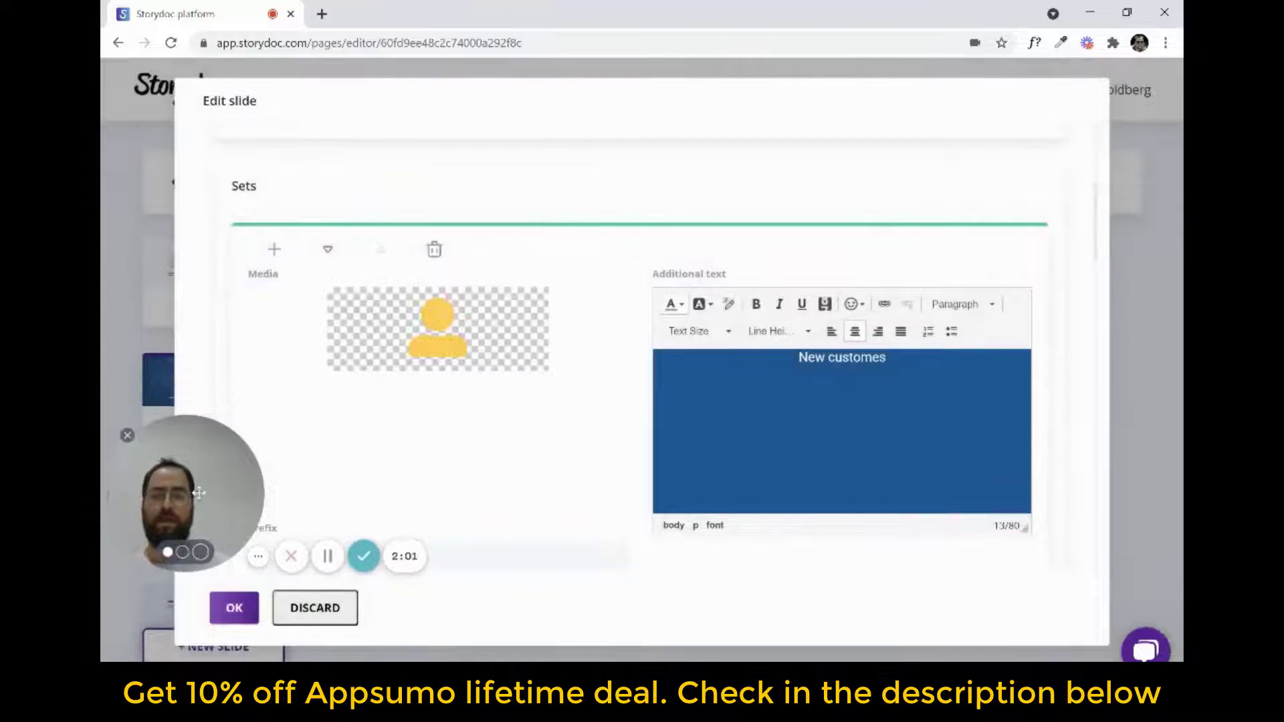
click(242, 612)
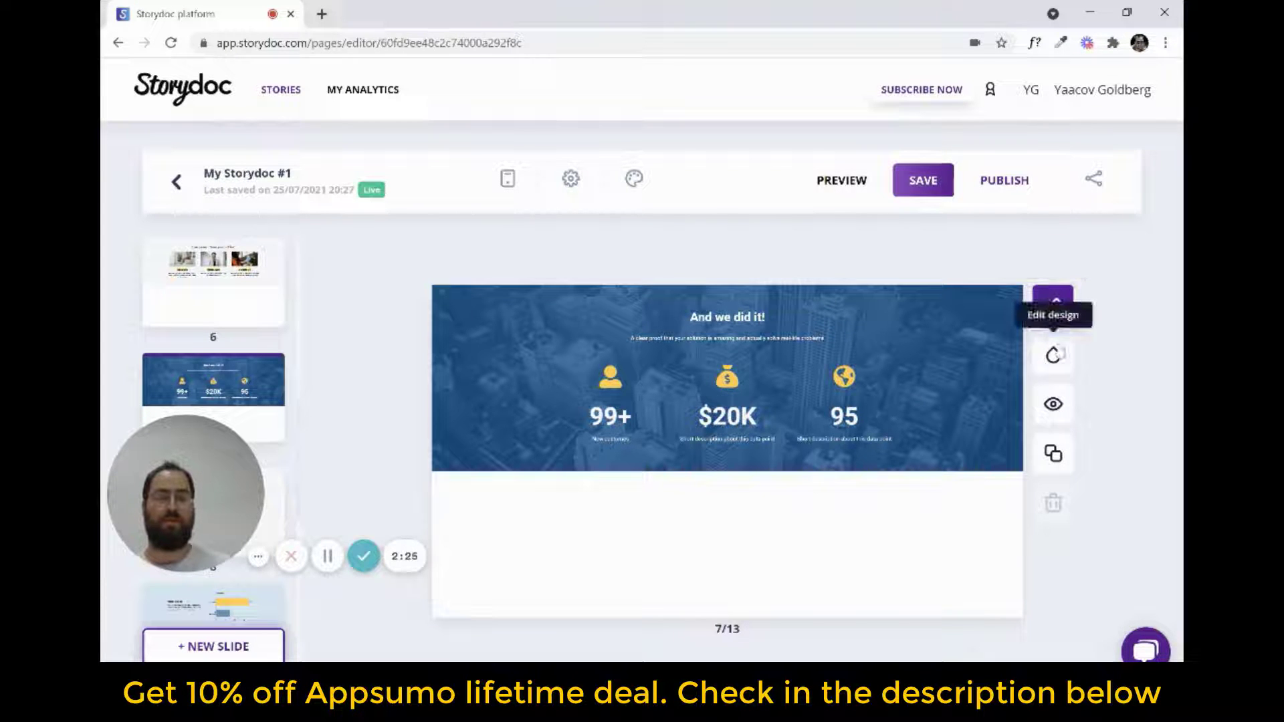
Set the "And we did it!" slide's background color to Theme color 3 (#011F4B)
click(1053, 354)
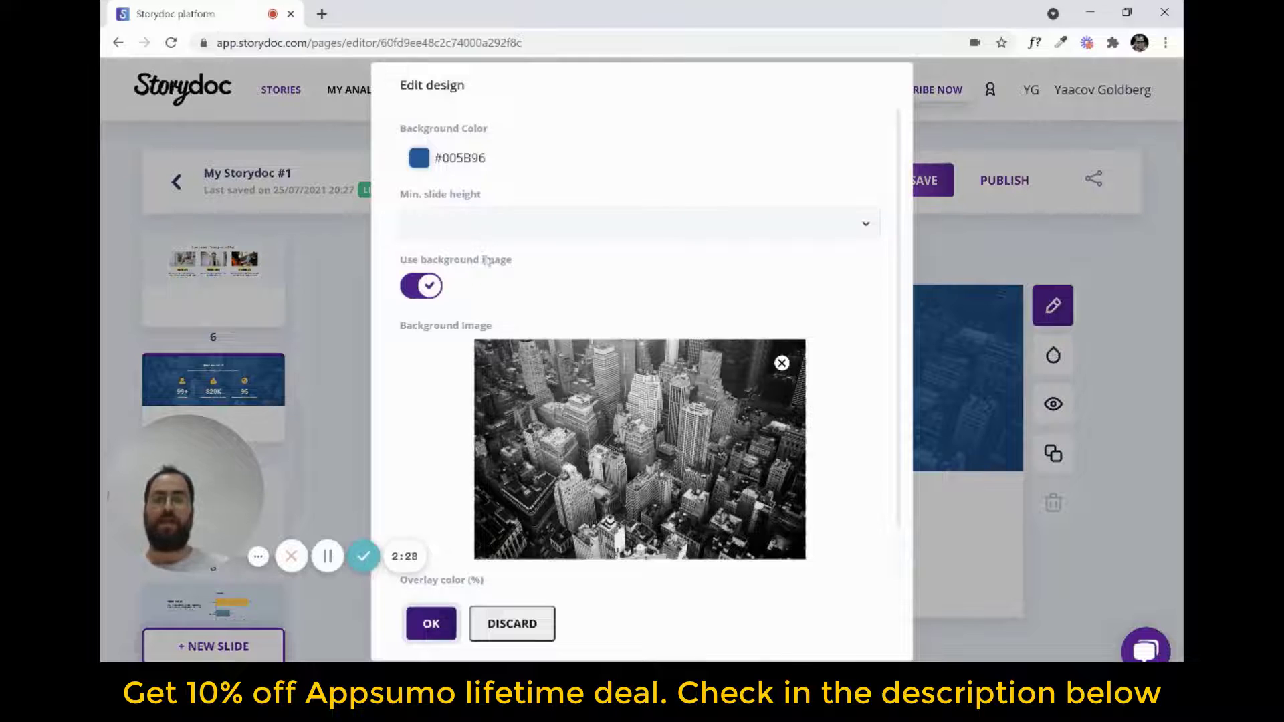
click(446, 163)
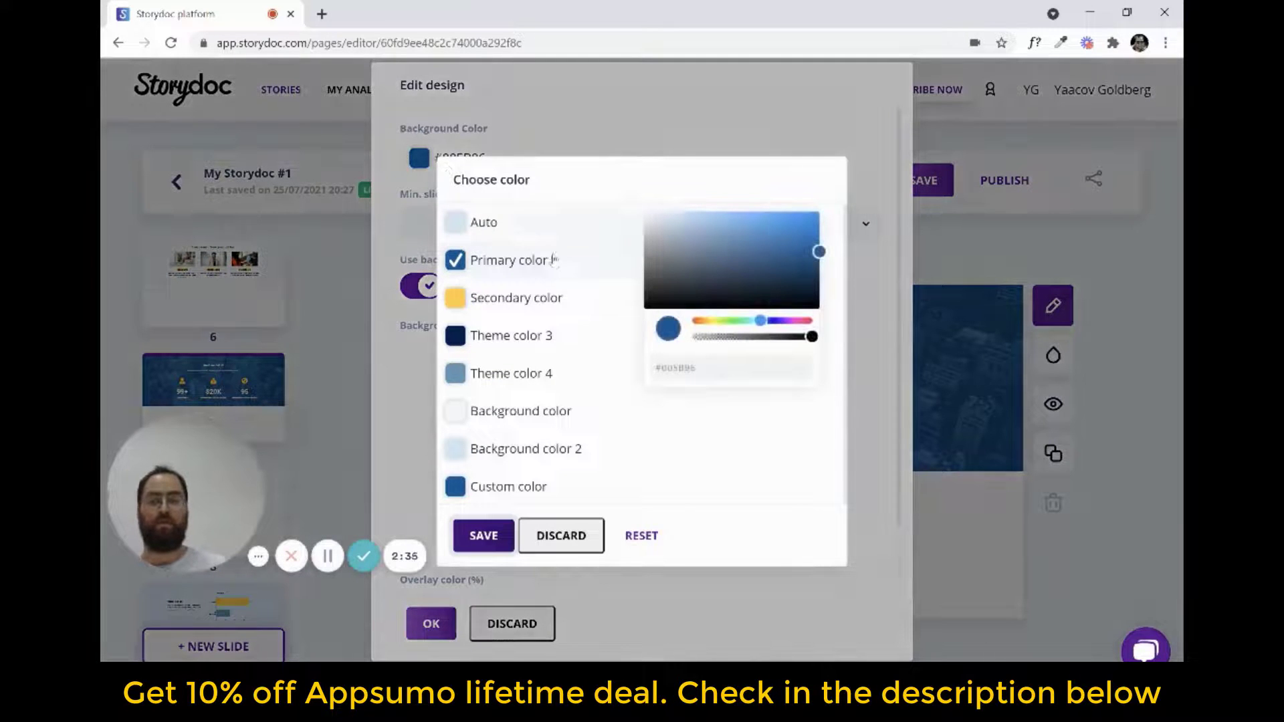
click(502, 343)
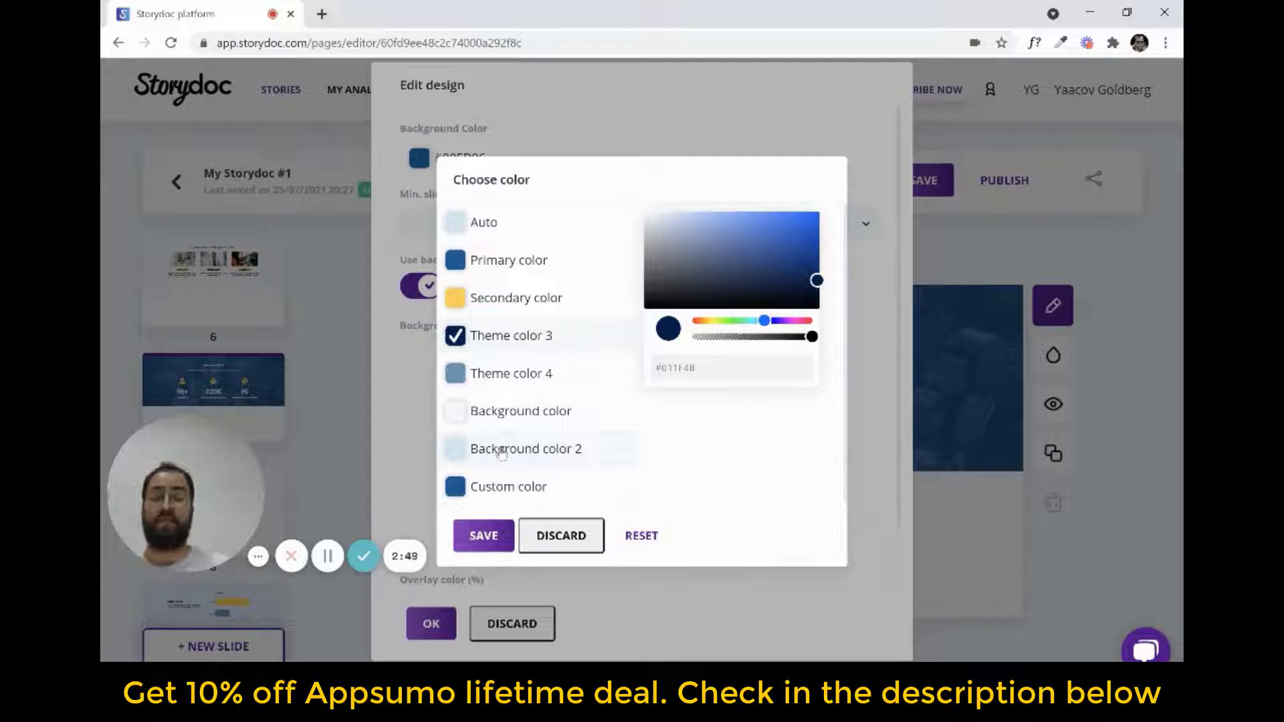
click(504, 535)
Replace the slide's background image with the whisky bottles photo, keep the default crop, and apply the design
click(702, 428)
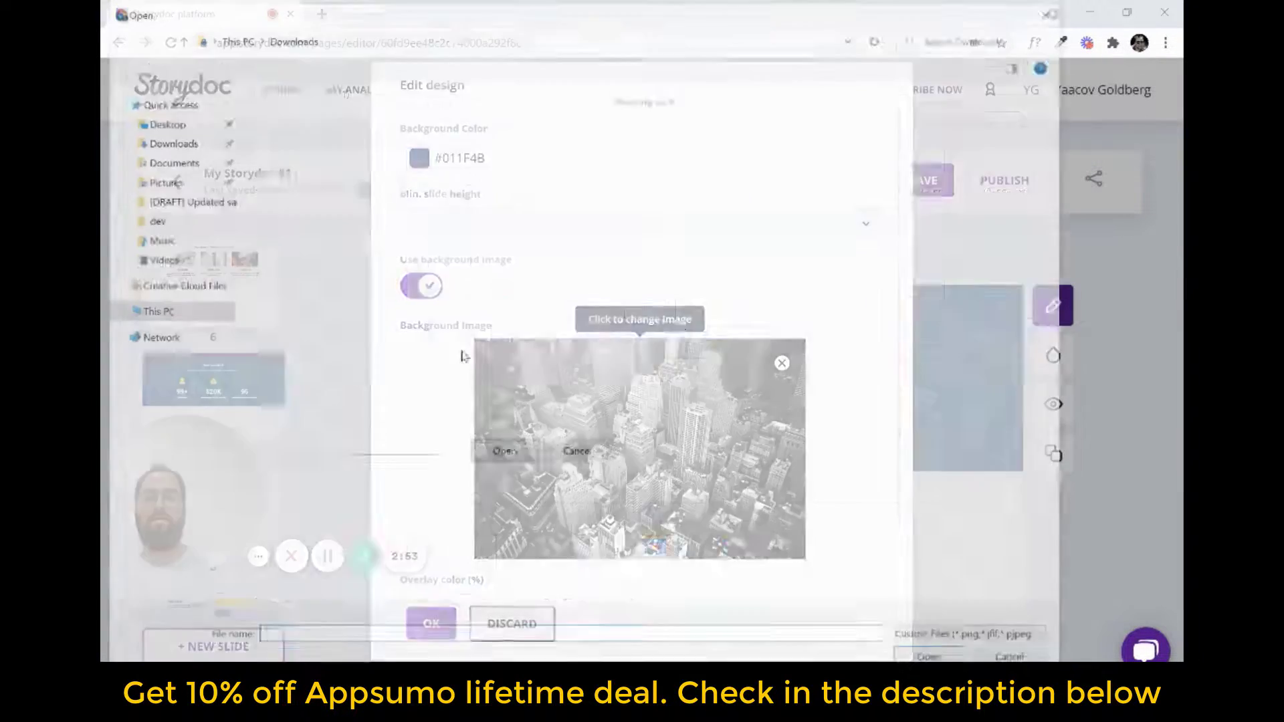
scroll(468, 334, down, 5)
double_click(461, 160)
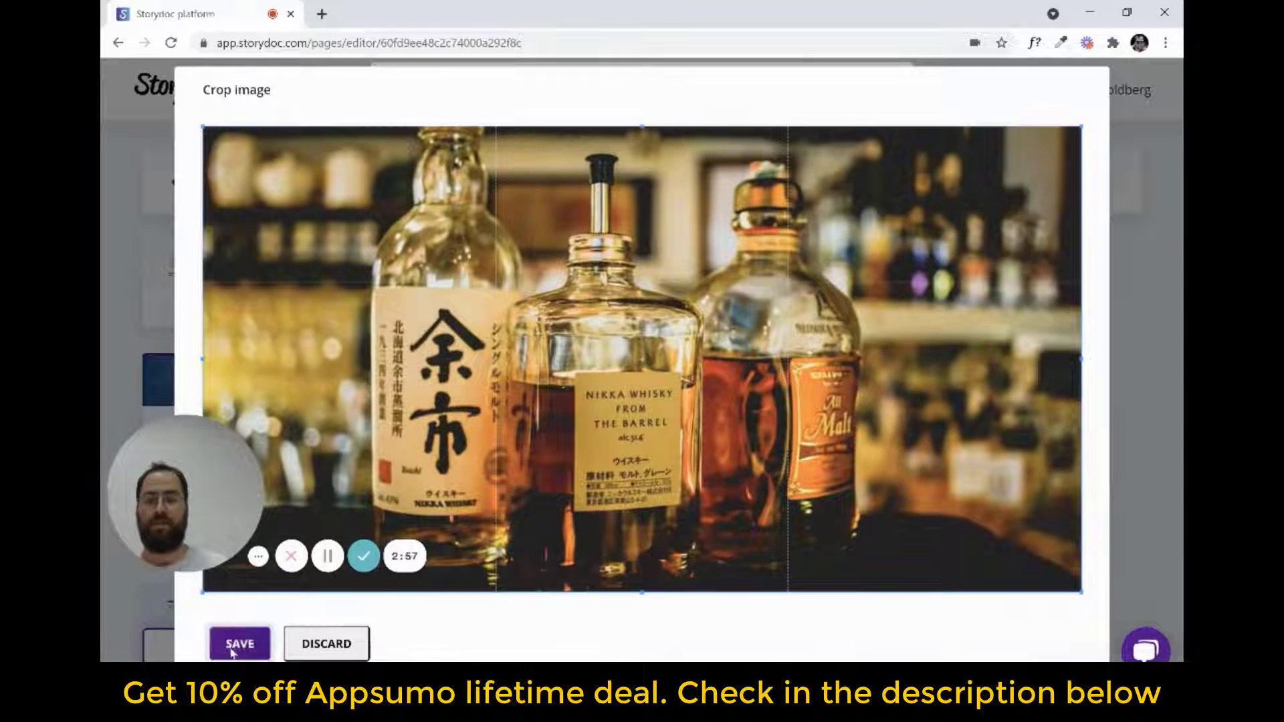
click(235, 647)
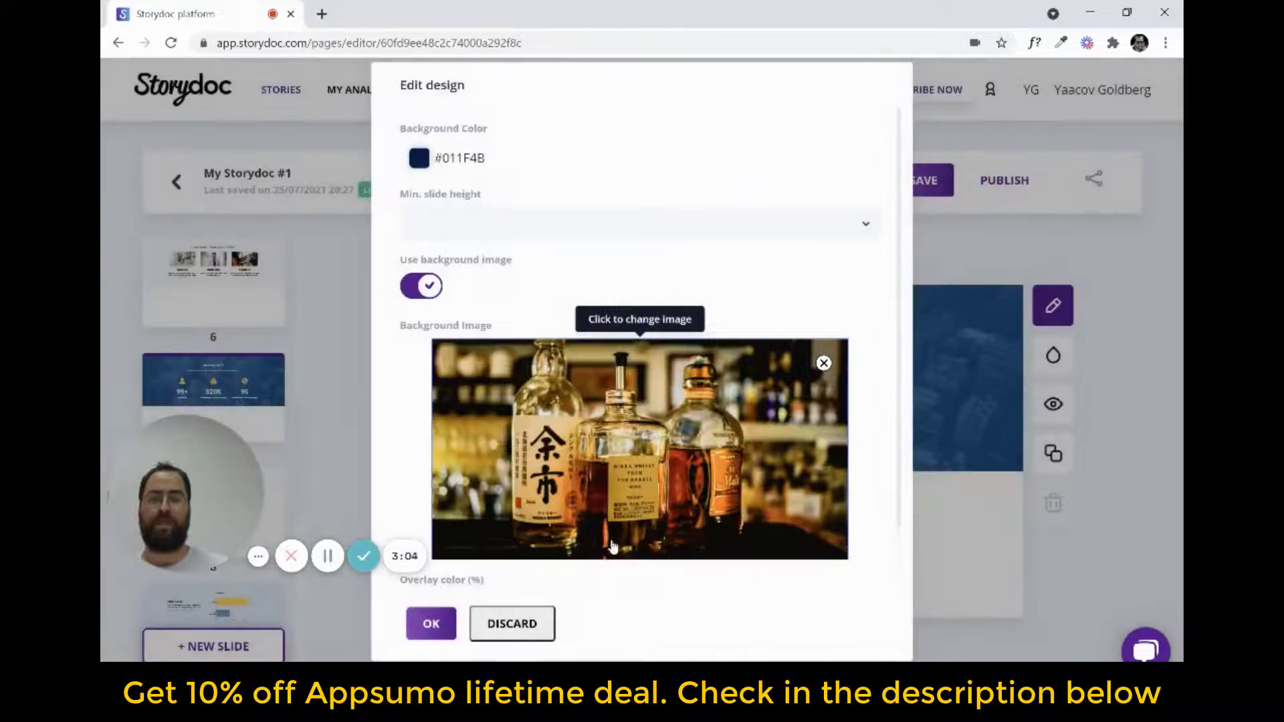
click(431, 623)
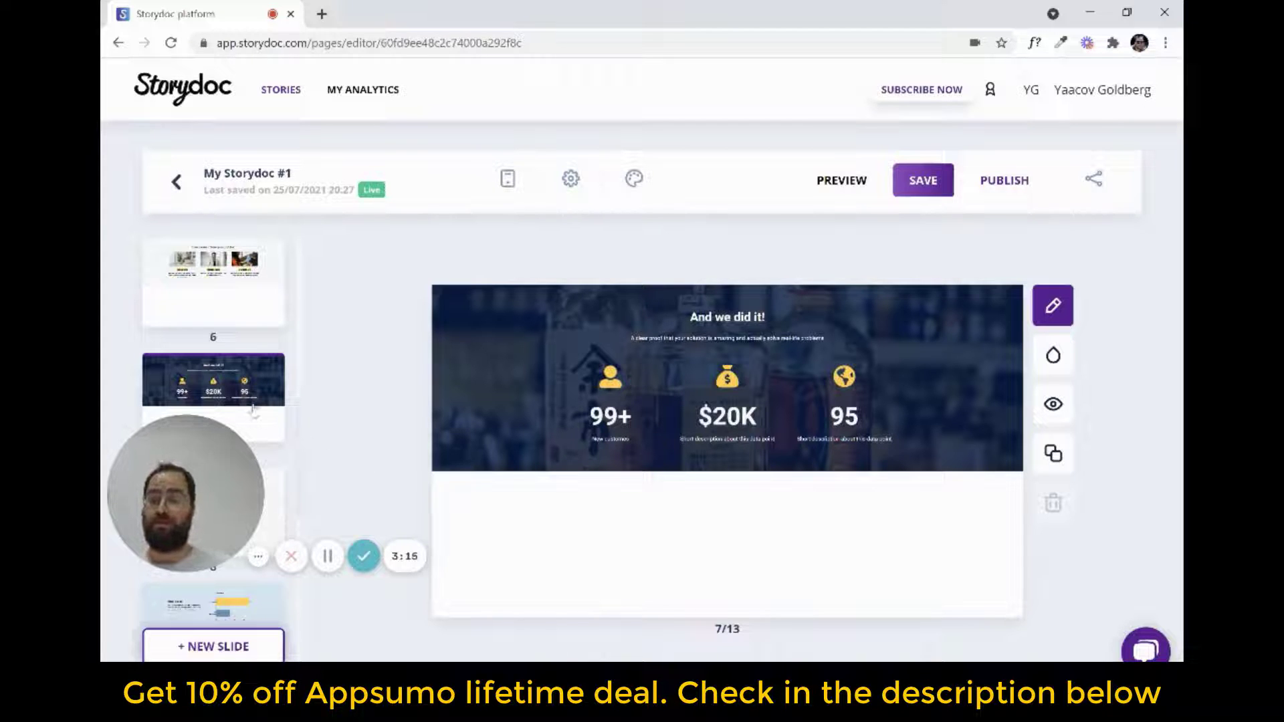
Browse the slide layouts and add a "Horizontal chart with text, side by side" slide after slide 7
click(197, 654)
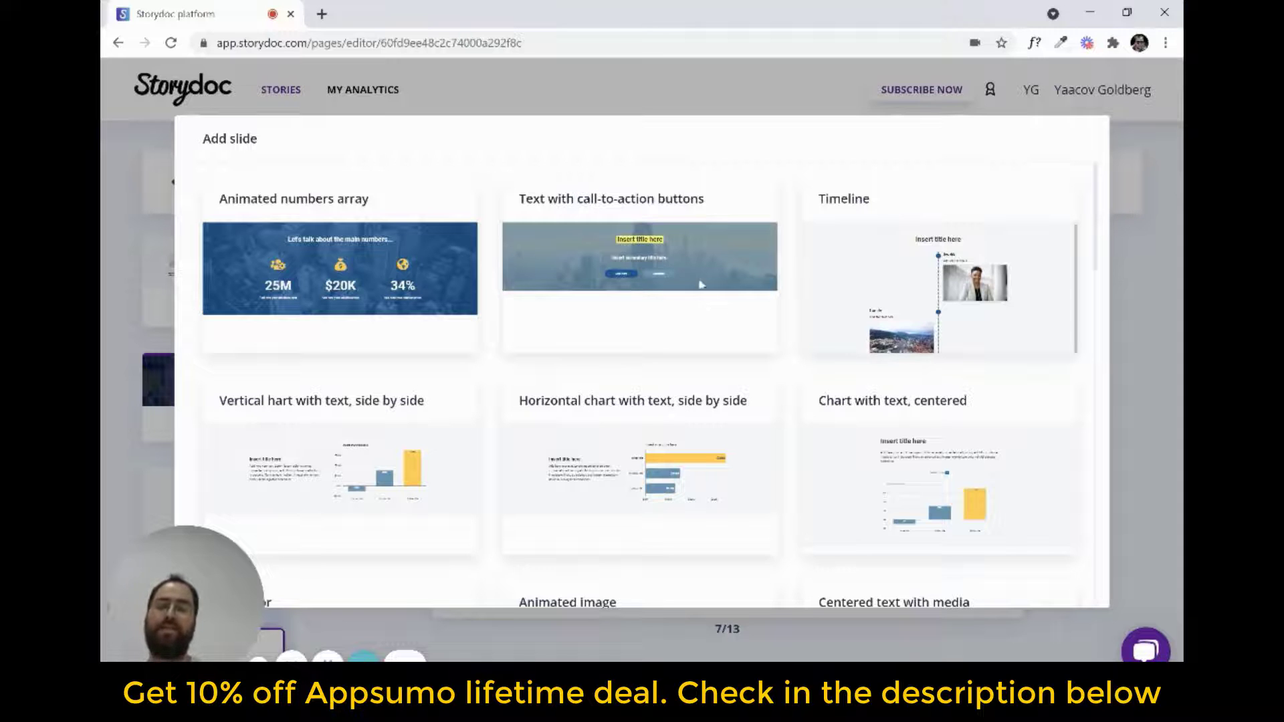
scroll(762, 350, down, 5)
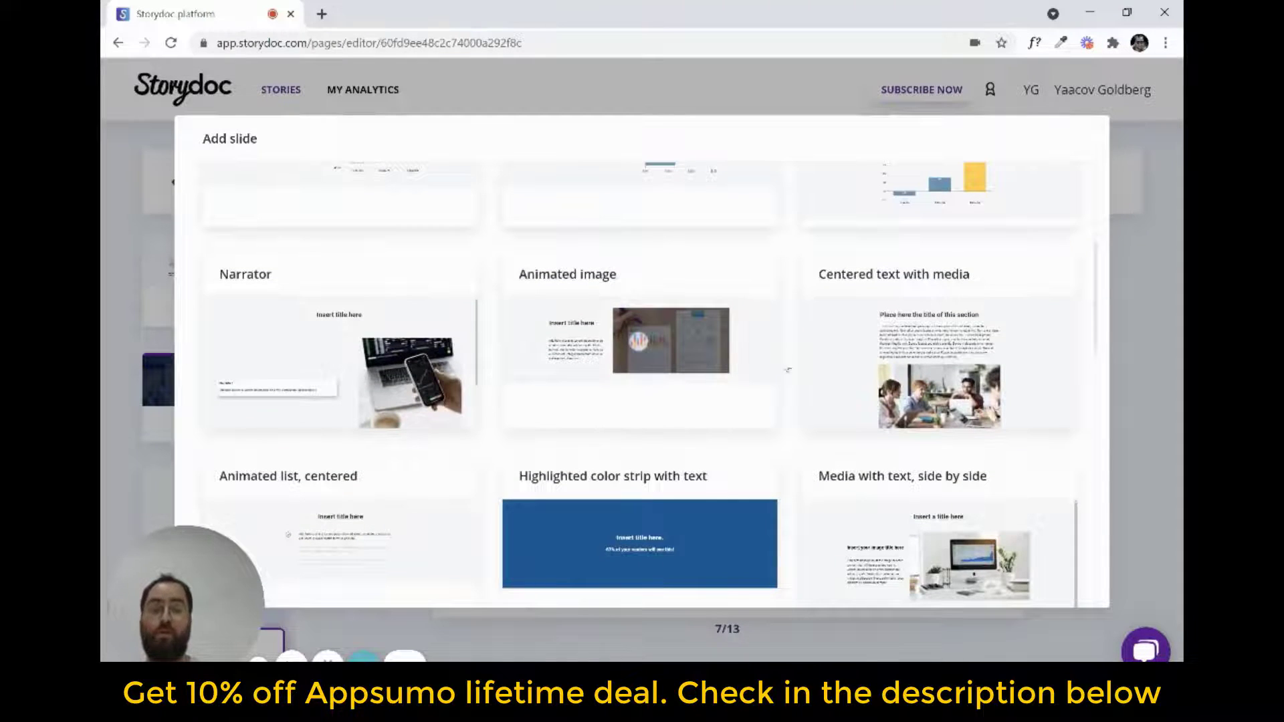
scroll(803, 408, up, 5)
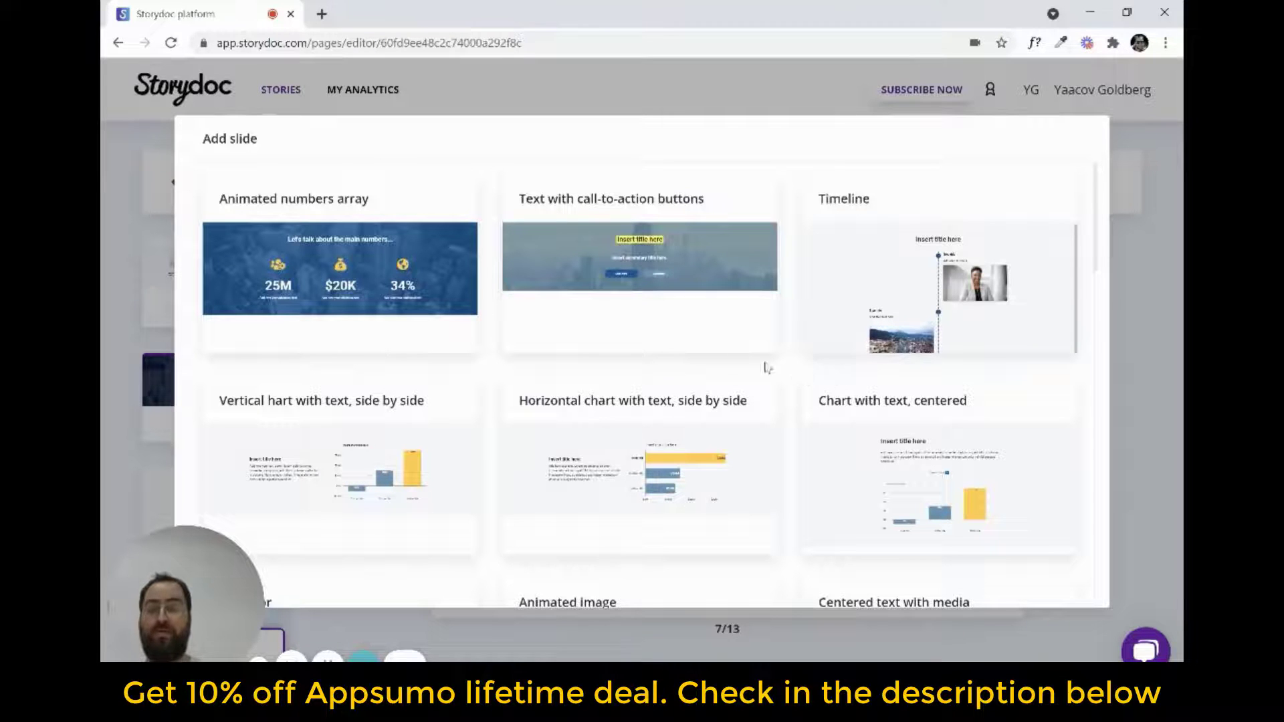
scroll(795, 379, down, 1)
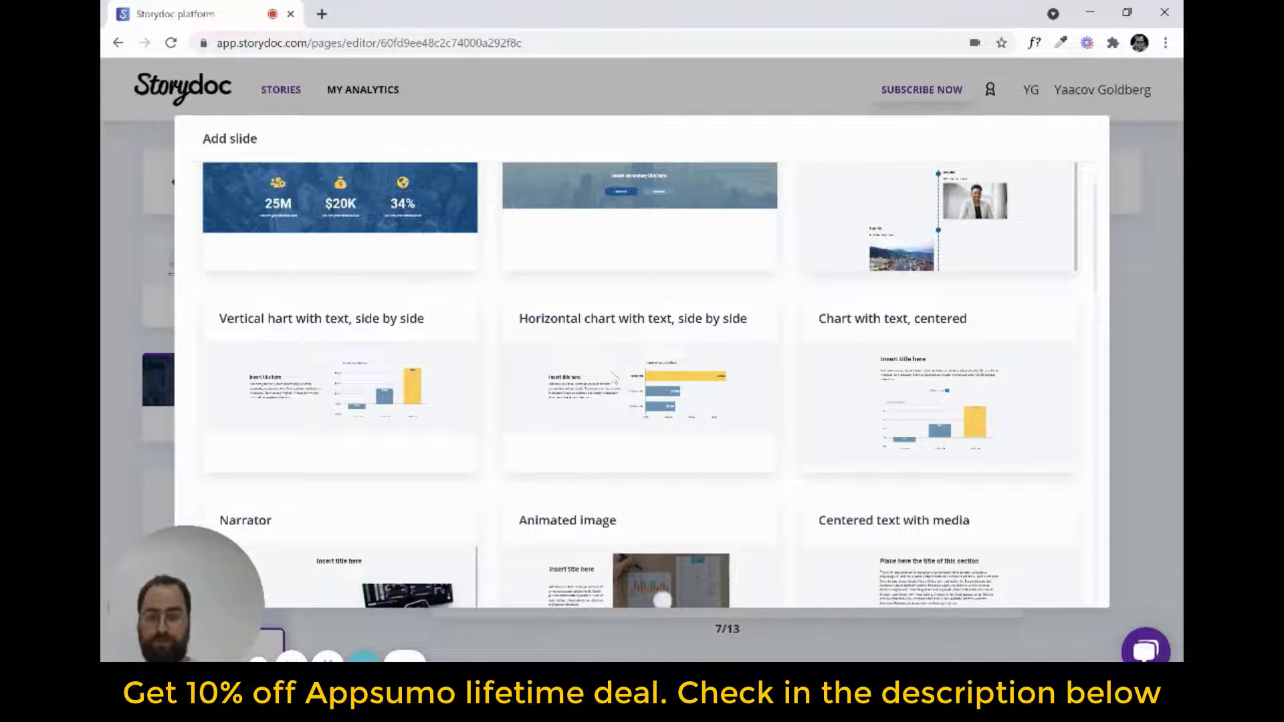
click(612, 379)
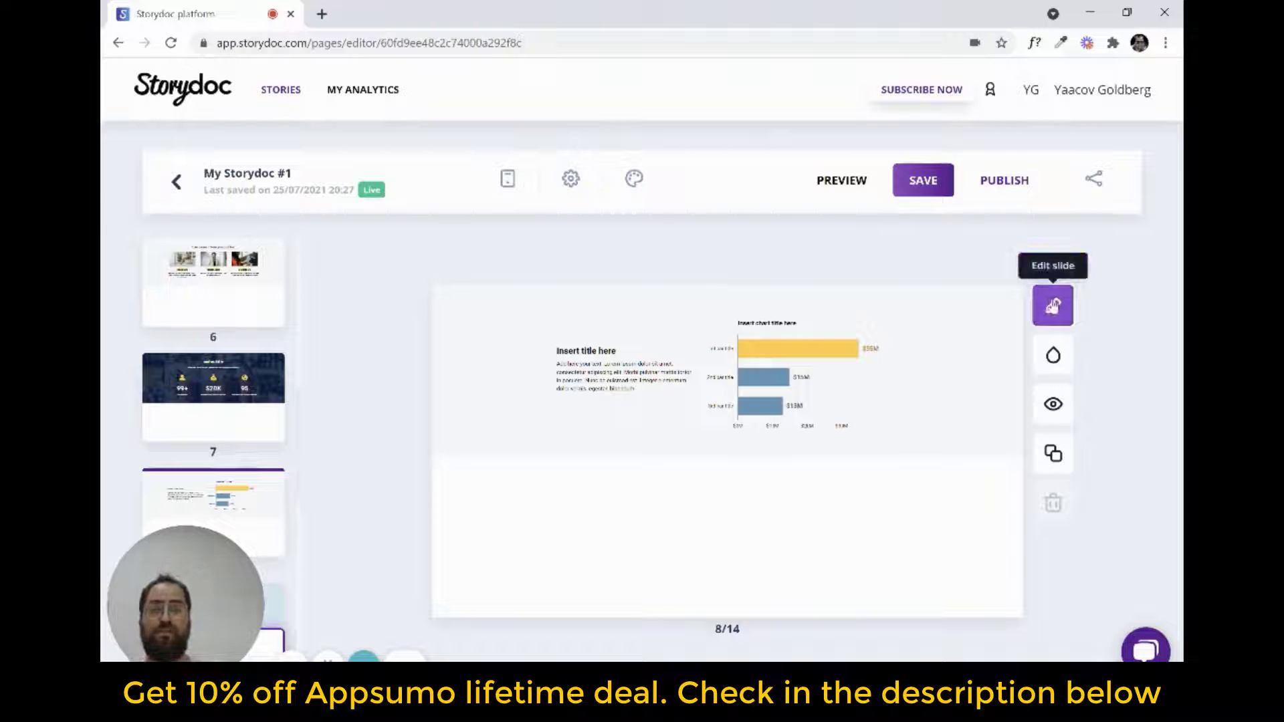
Open the new chart slide for editing and remove the third bar from its bar chart
click(1052, 306)
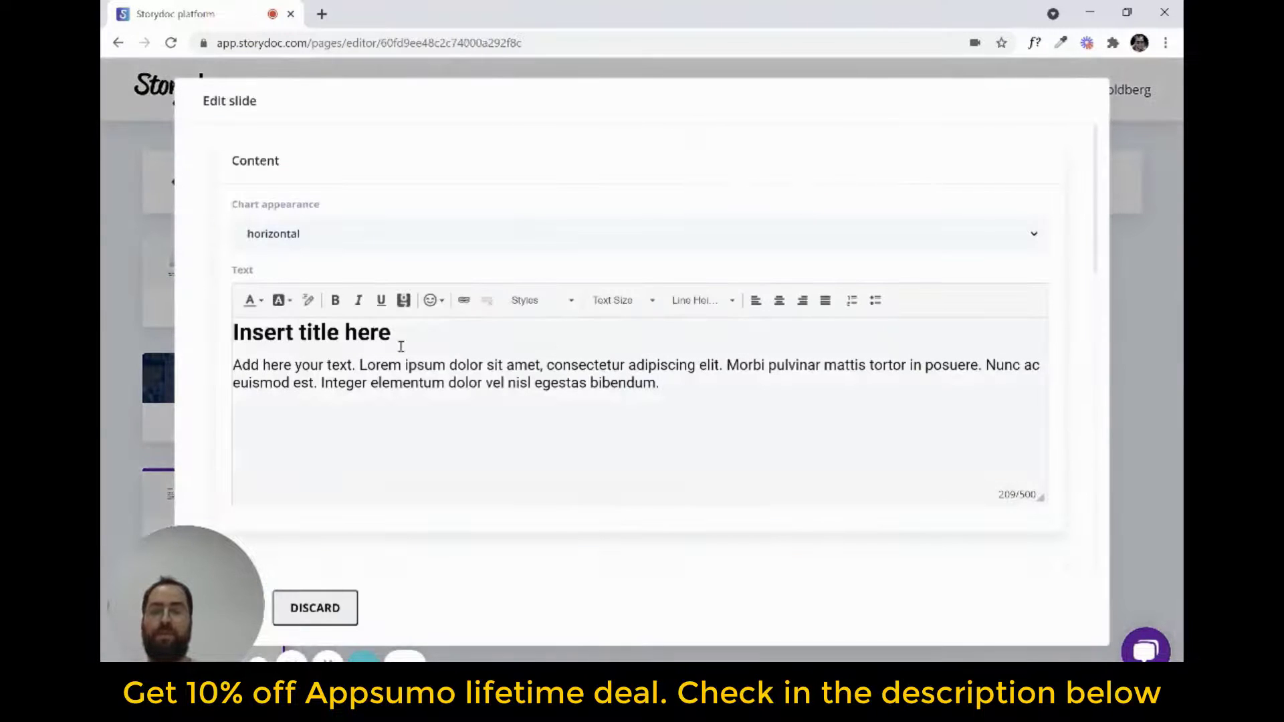
scroll(424, 369, down, 6)
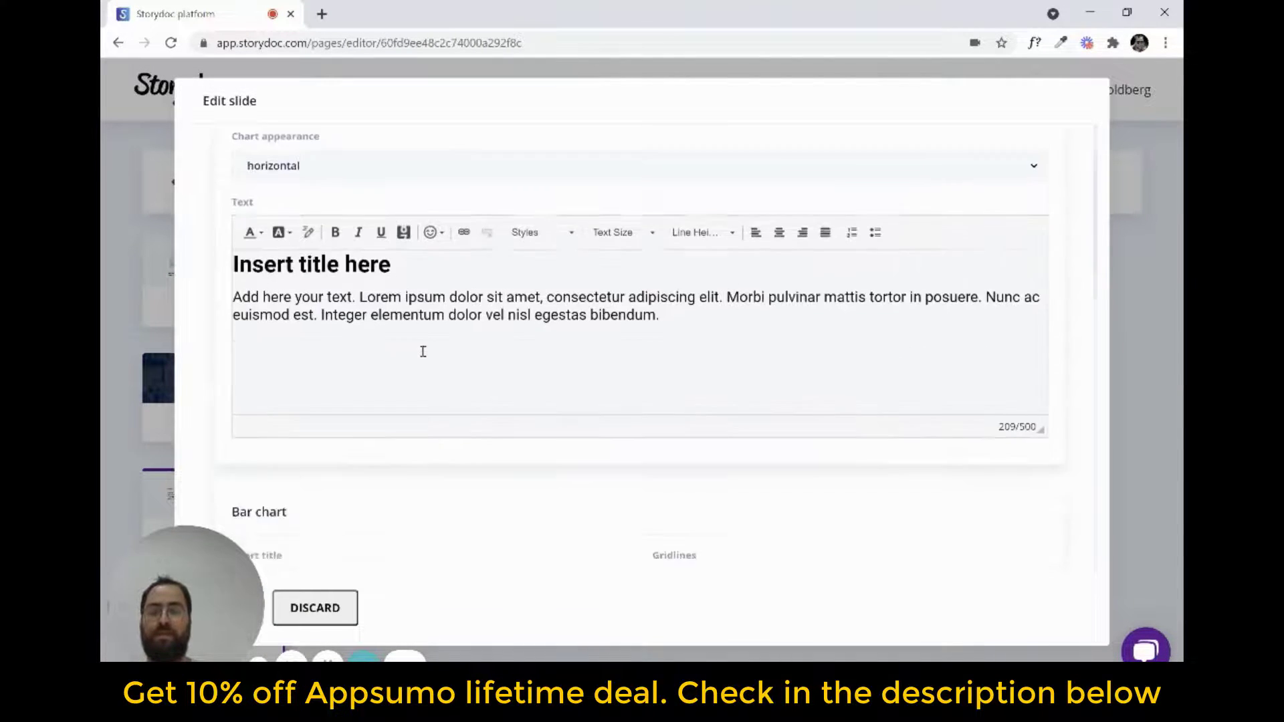
scroll(543, 242, down, 3)
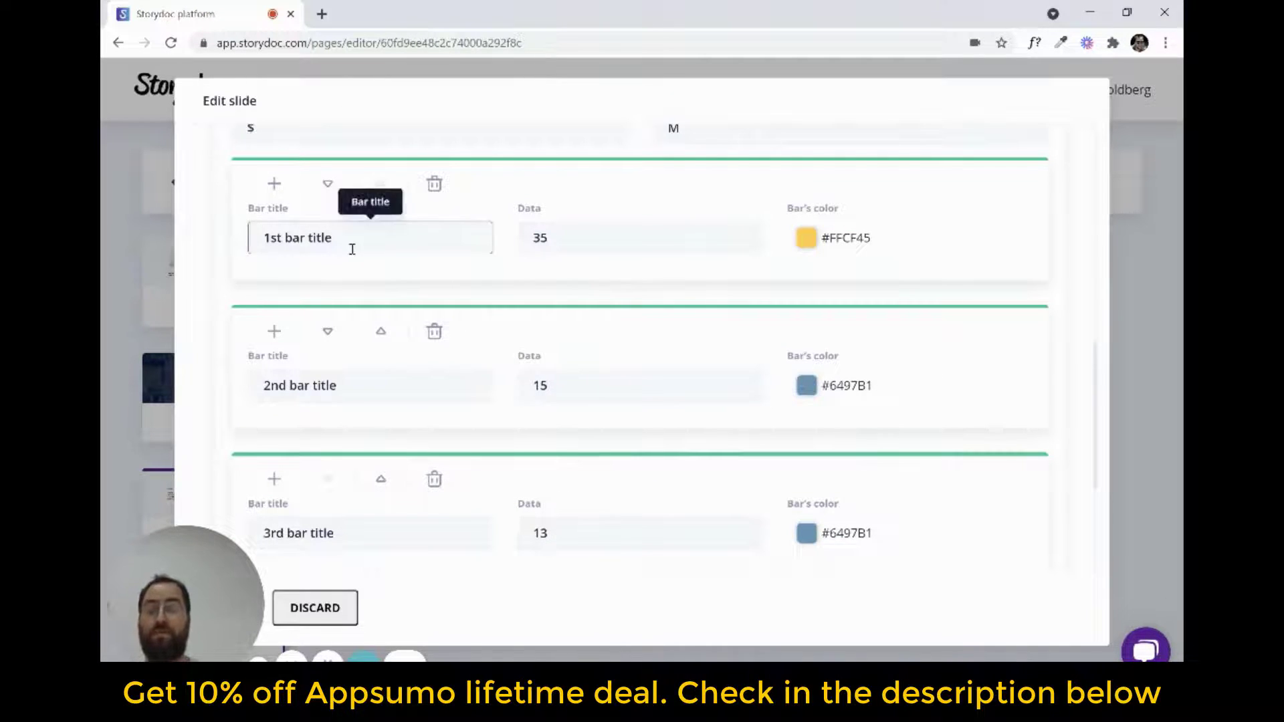
click(434, 480)
Title the chart's first bar 2019 and its second bar 2021
triple_click(353, 238)
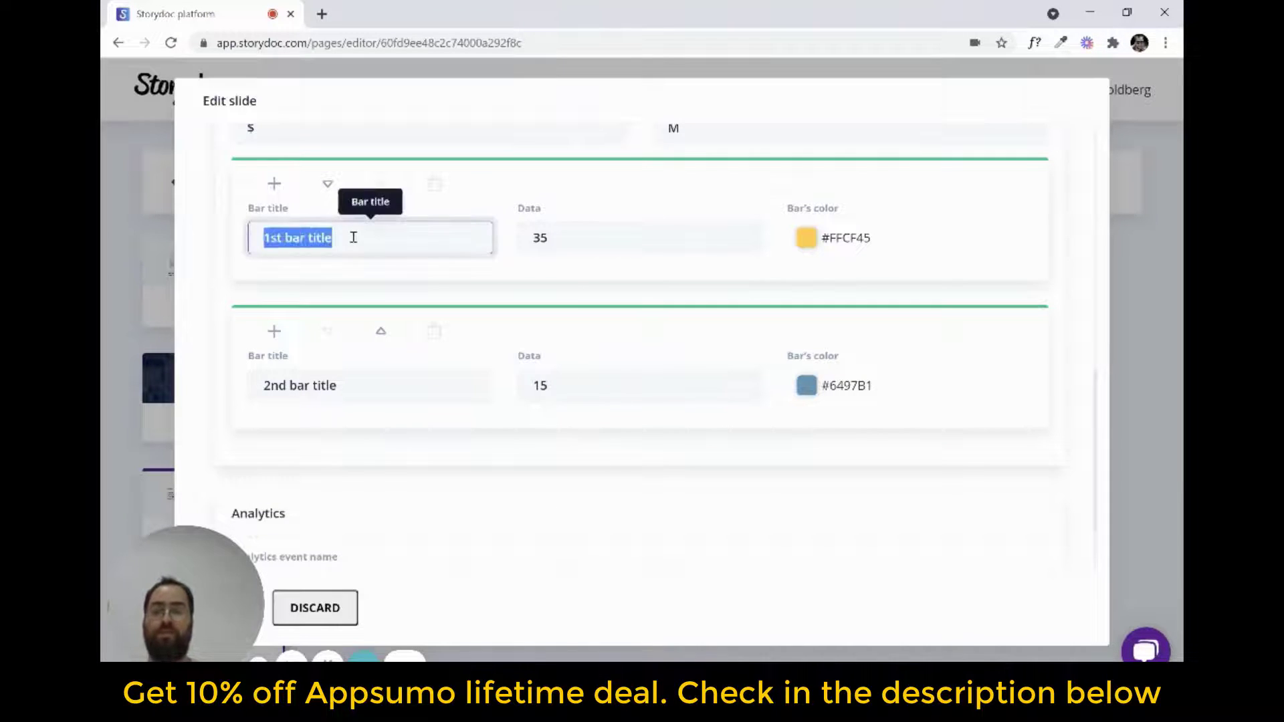
text(2019)
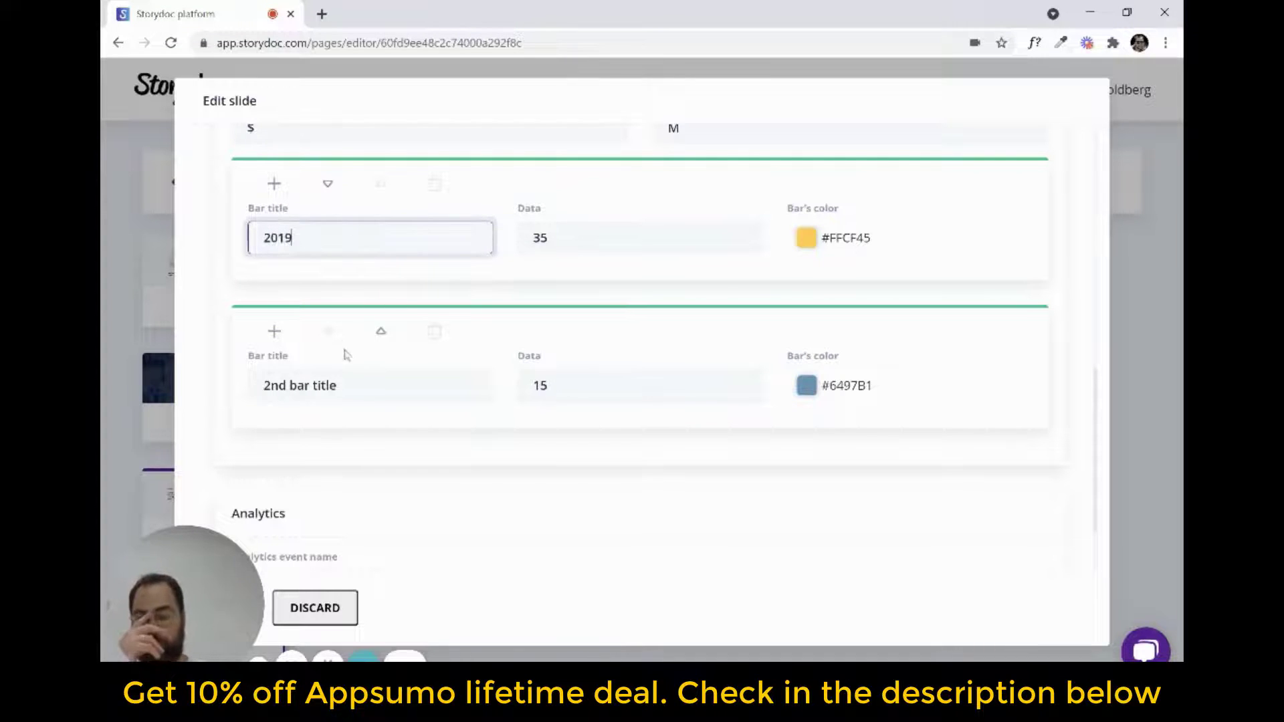
triple_click(350, 384)
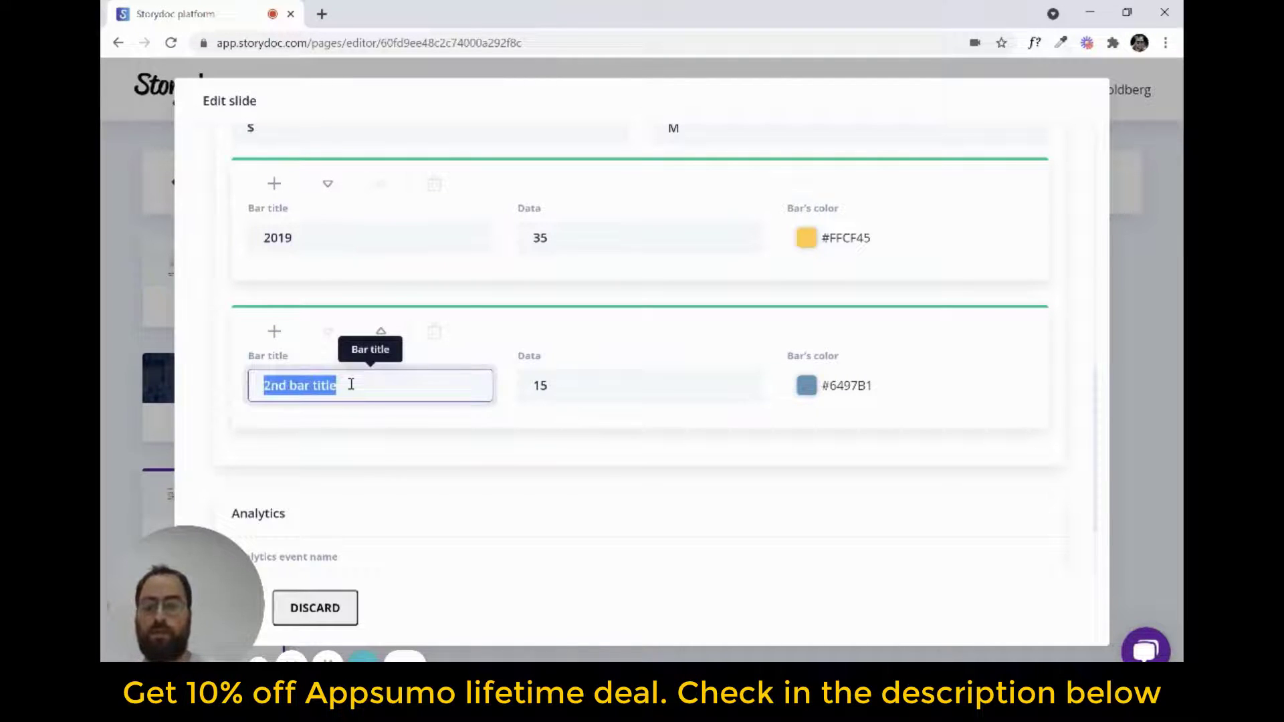
text(20)
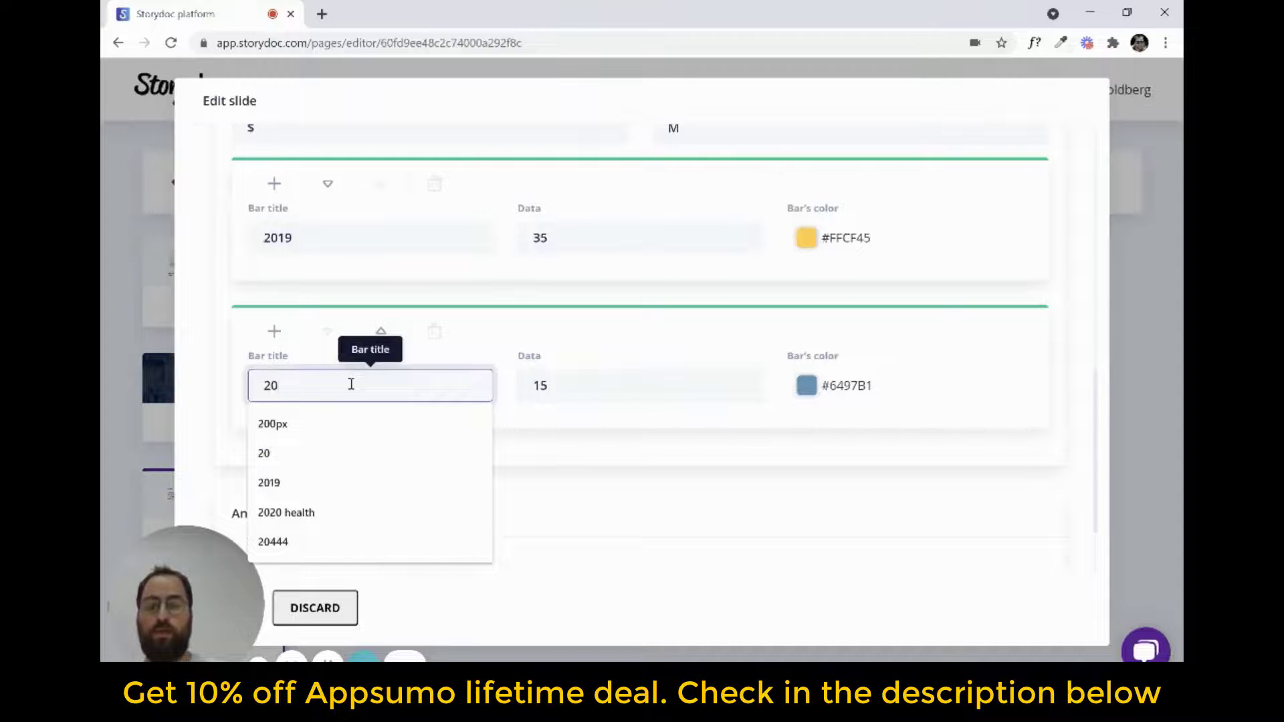
text(21)
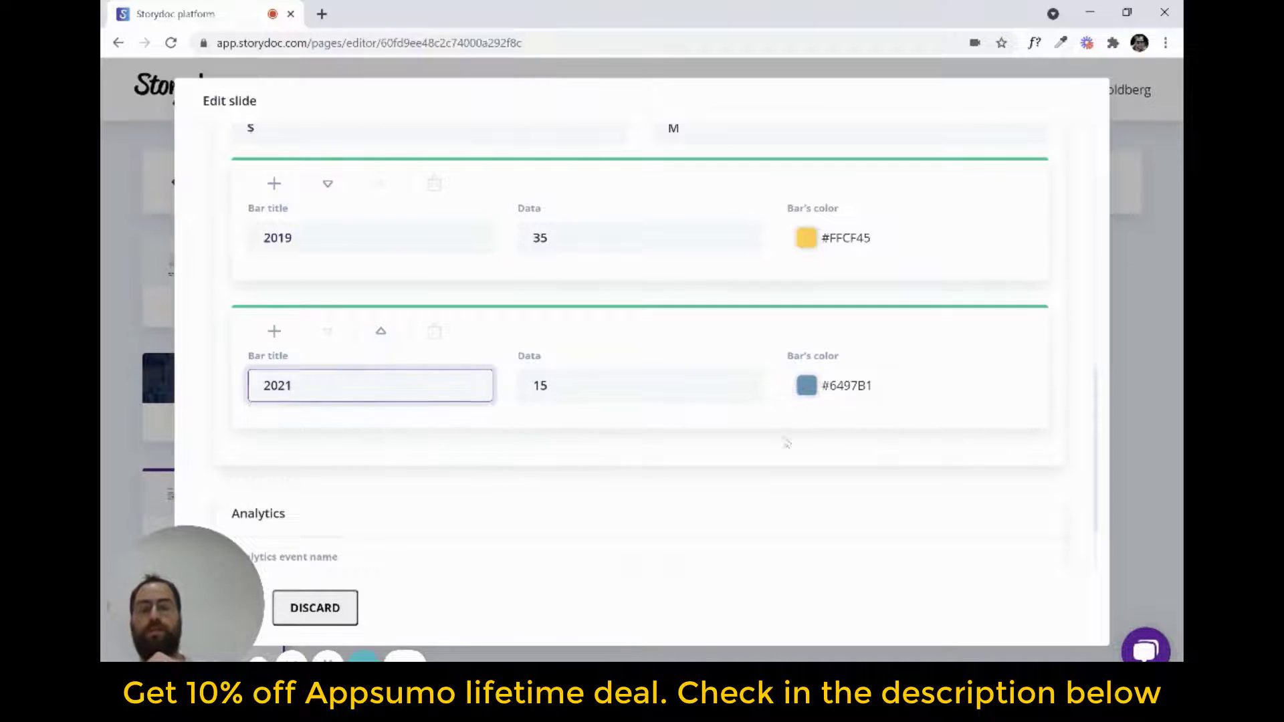
Set the data value of the 2021 bar to 34 and of the 2019 bar to 99
triple_click(618, 388)
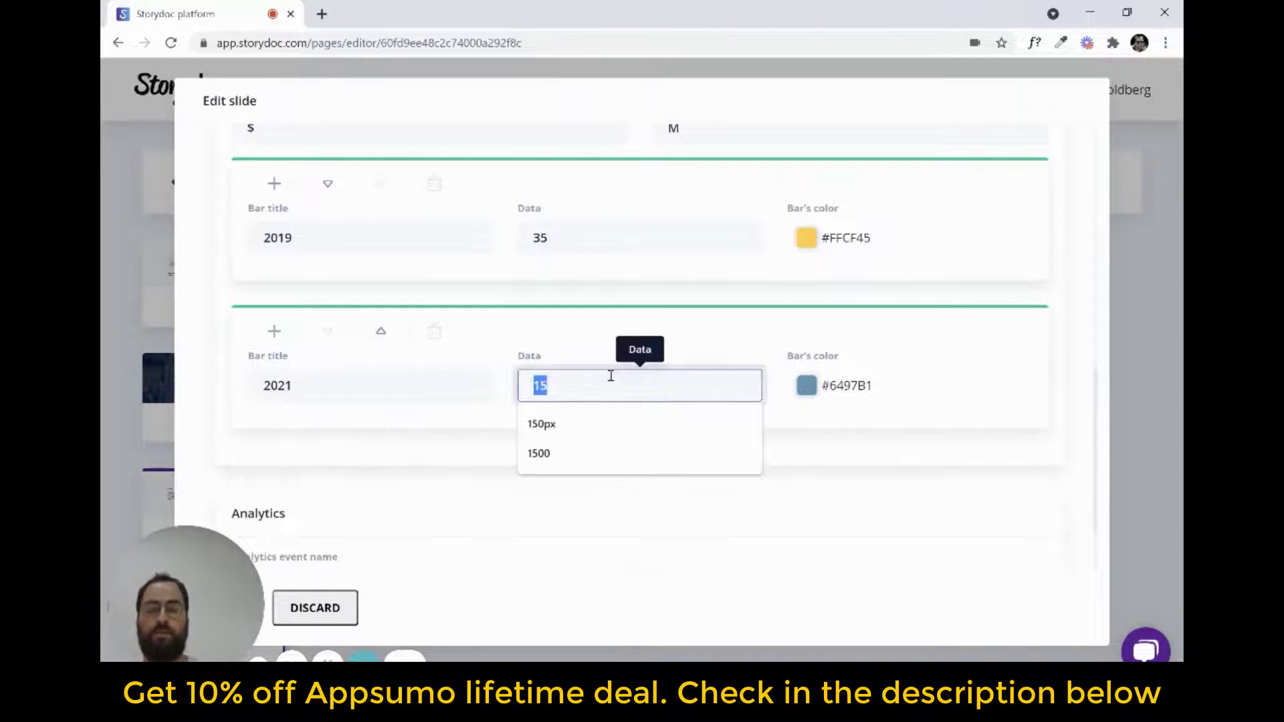
text(34)
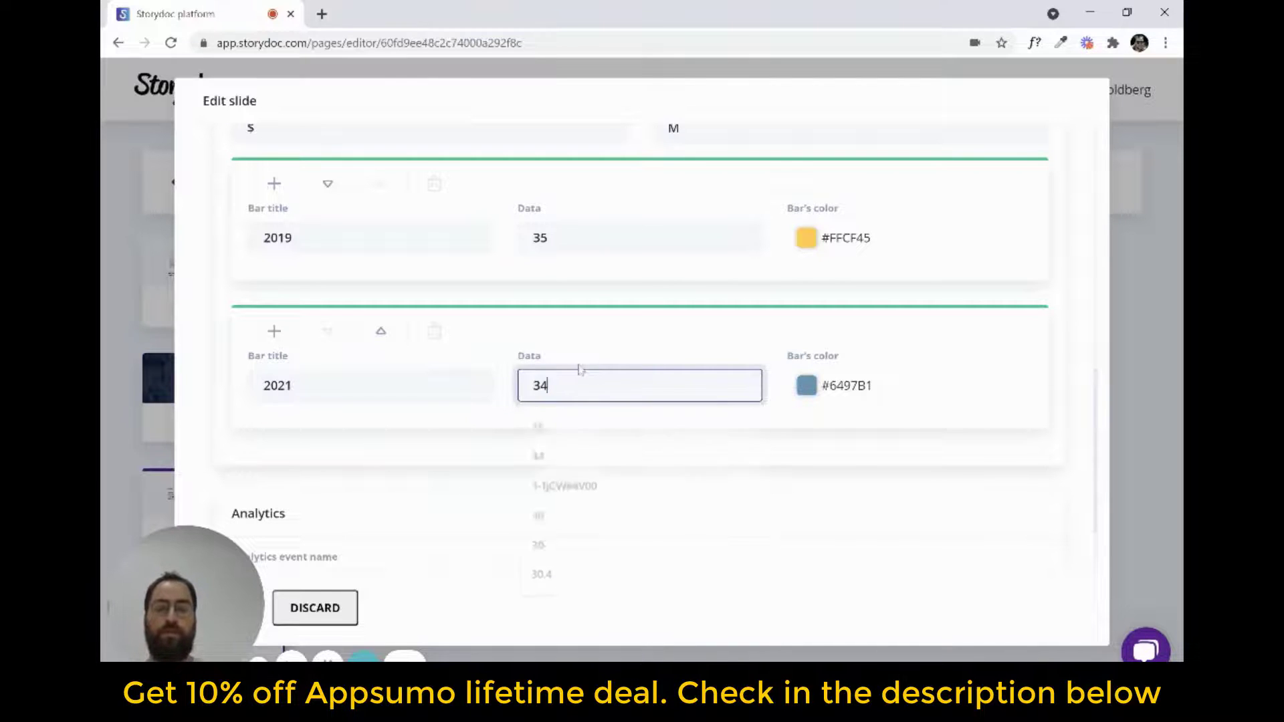
scroll(510, 215, up, 2)
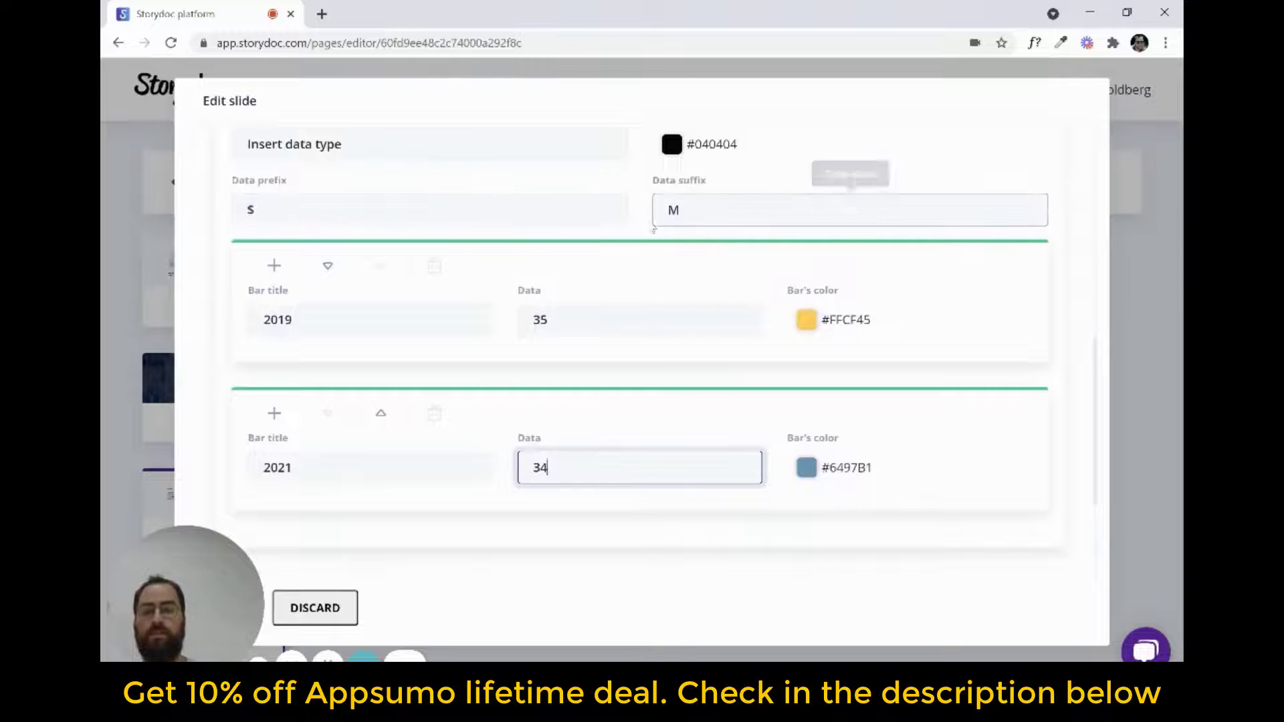
click(598, 316)
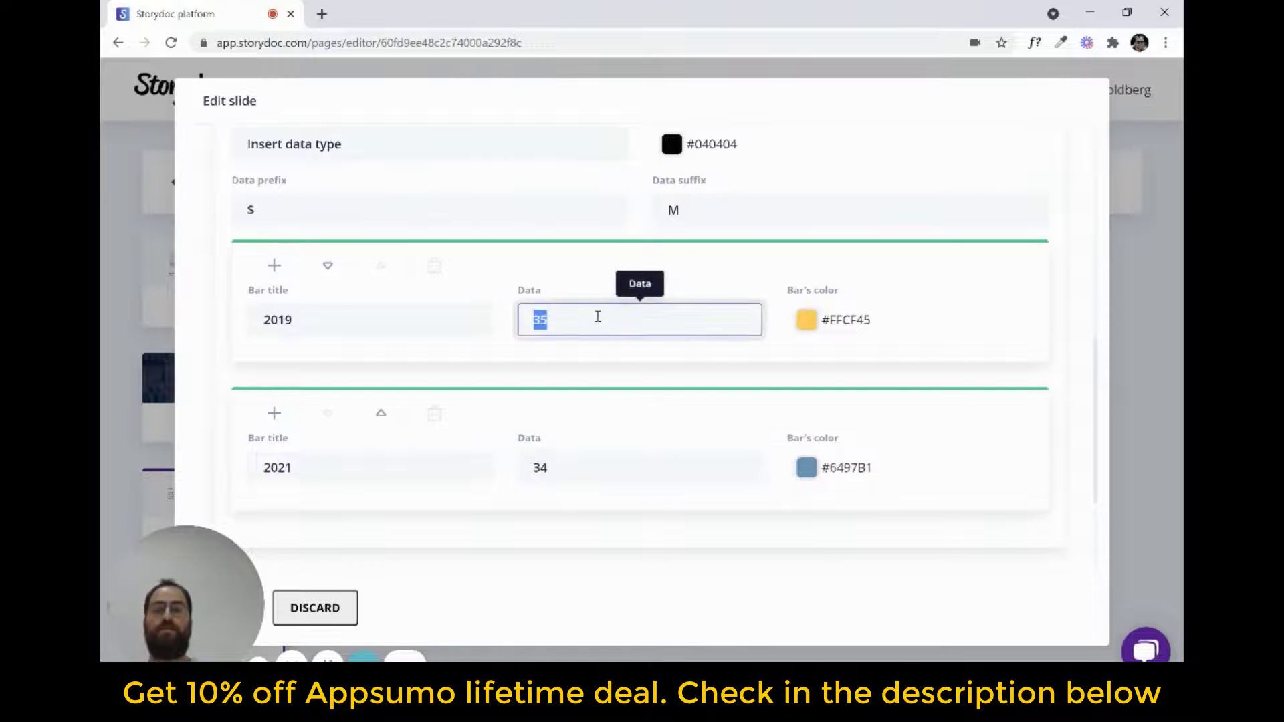
text(99)
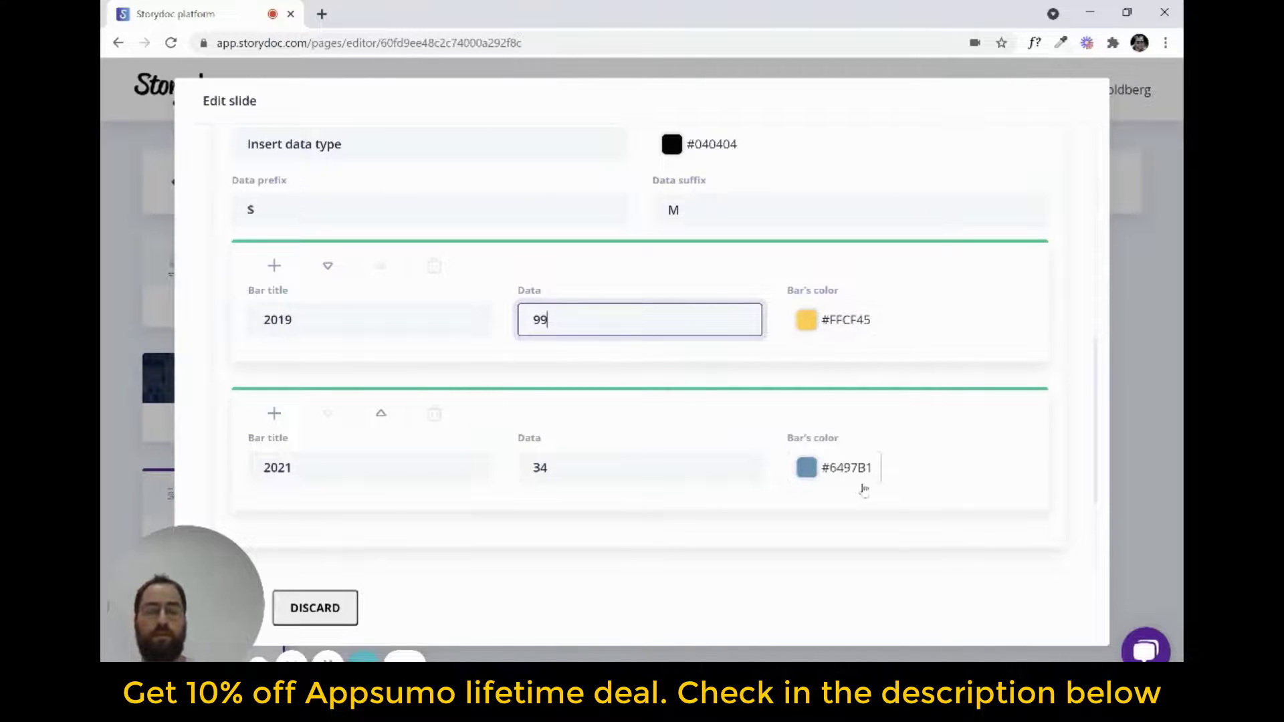
Change the 2021 bar's color to the dark navy theme color #011F4B
click(841, 475)
click(491, 301)
click(485, 535)
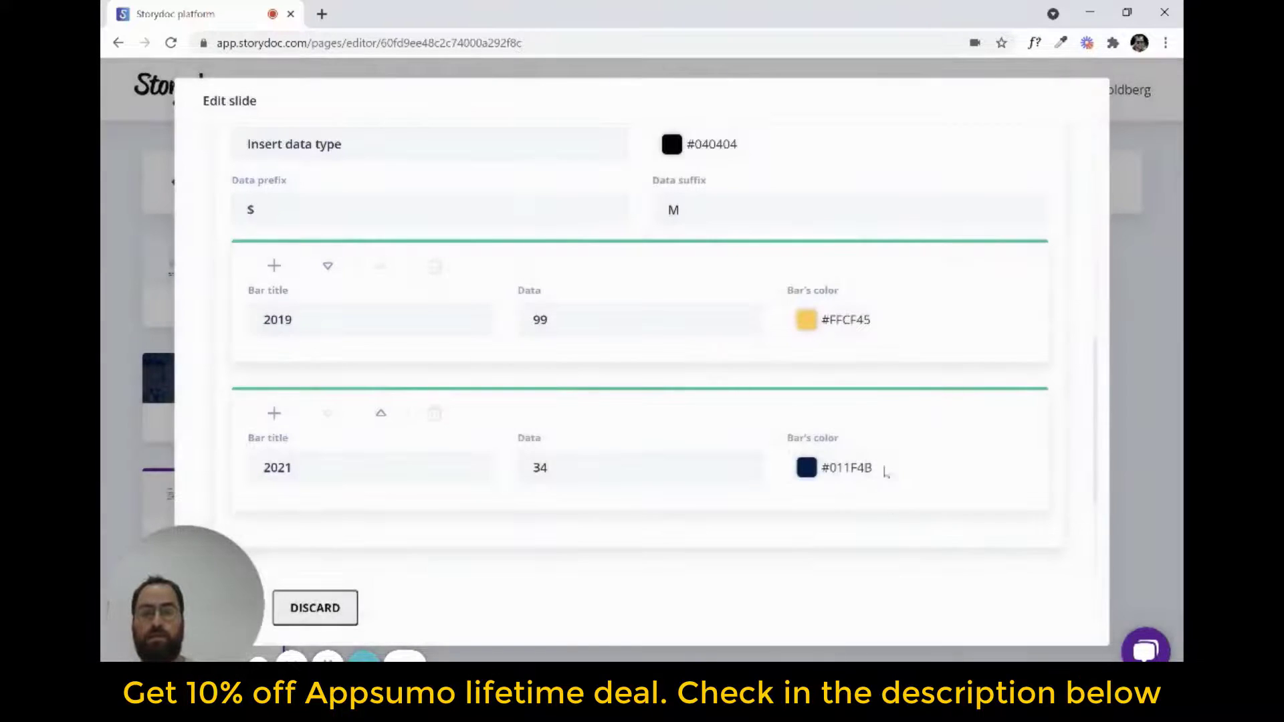
drag(224, 582, 225, 479)
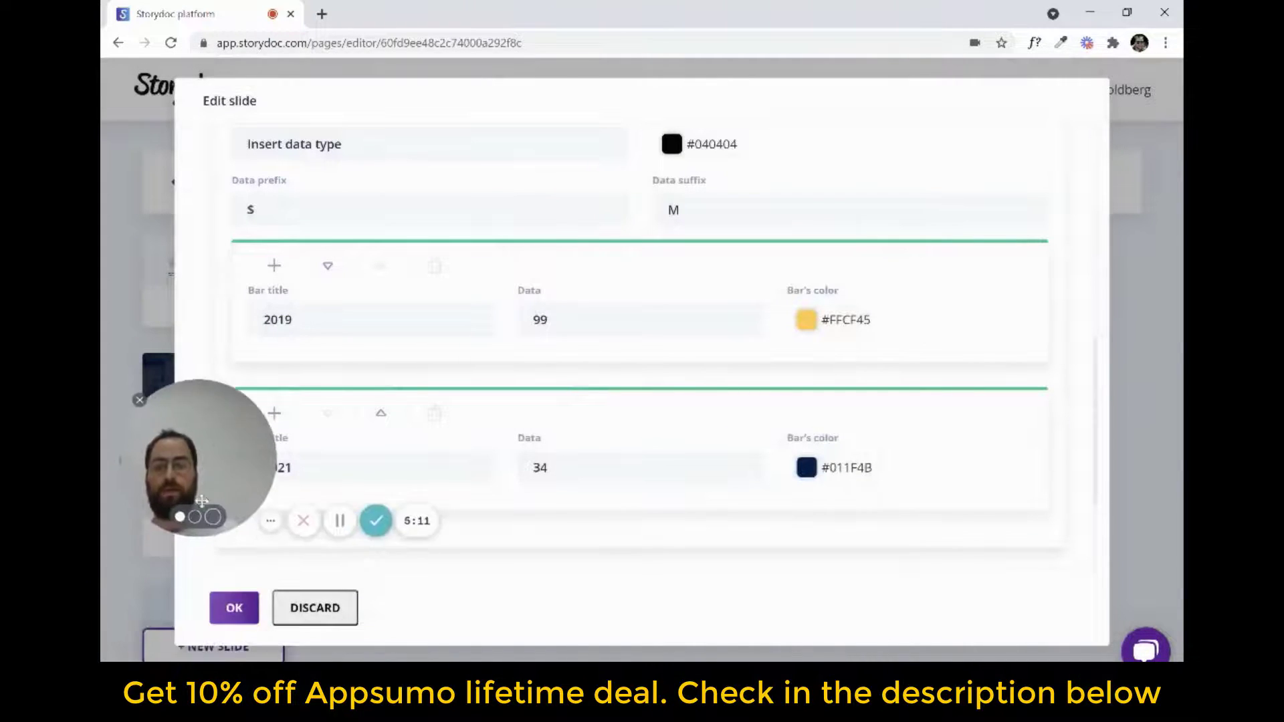
Apply the bar chart edits and preview the story down to the slide with the 2019 and 2021 bars
click(234, 607)
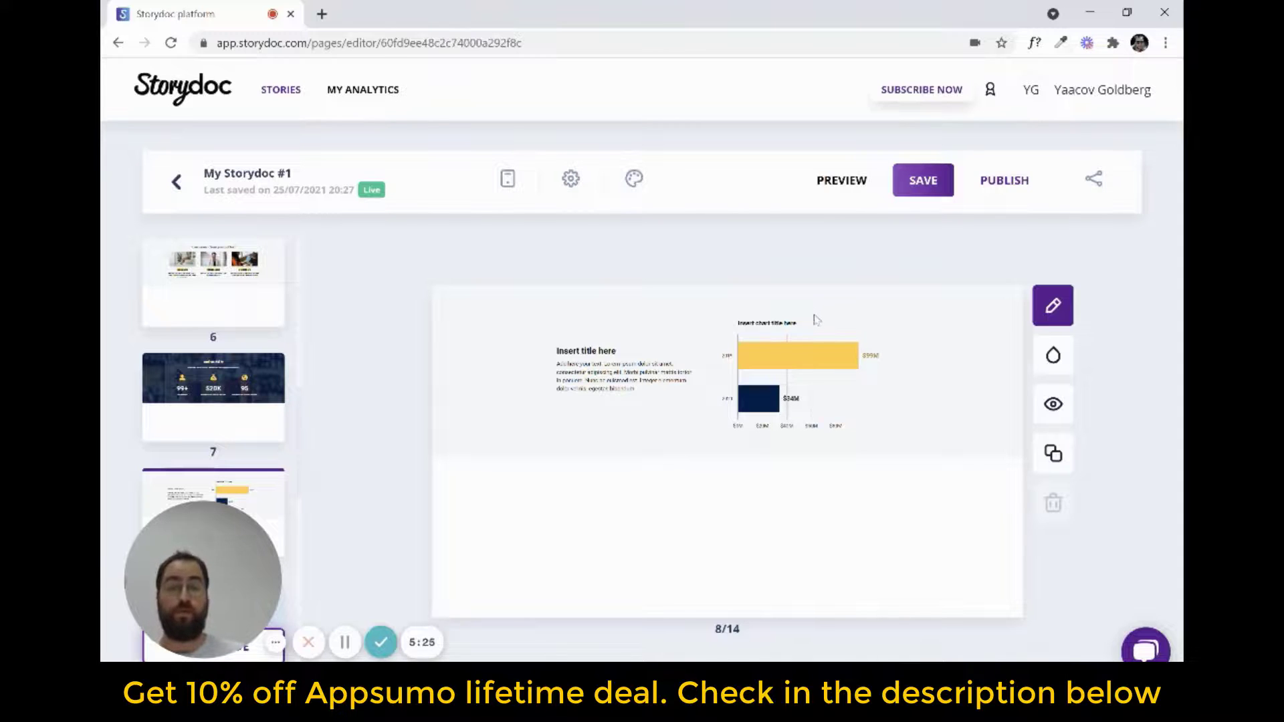
click(843, 183)
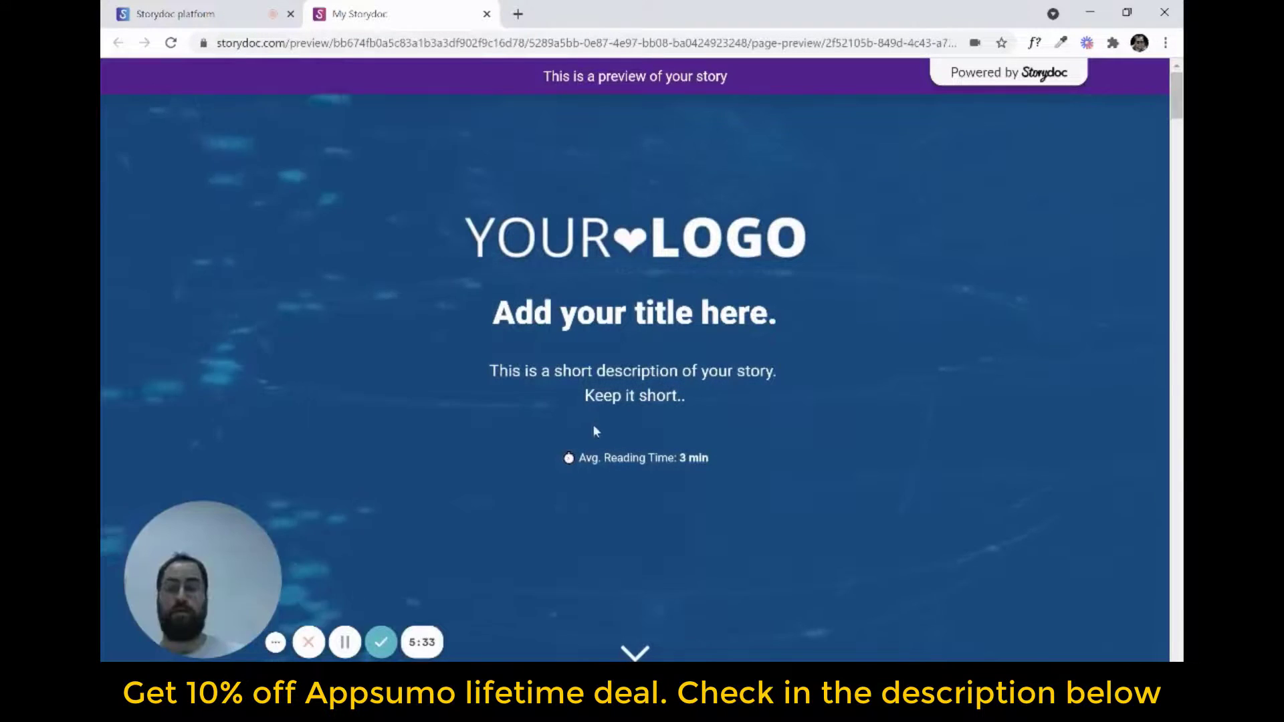
scroll(769, 410, down, 10)
scroll(770, 411, down, 1)
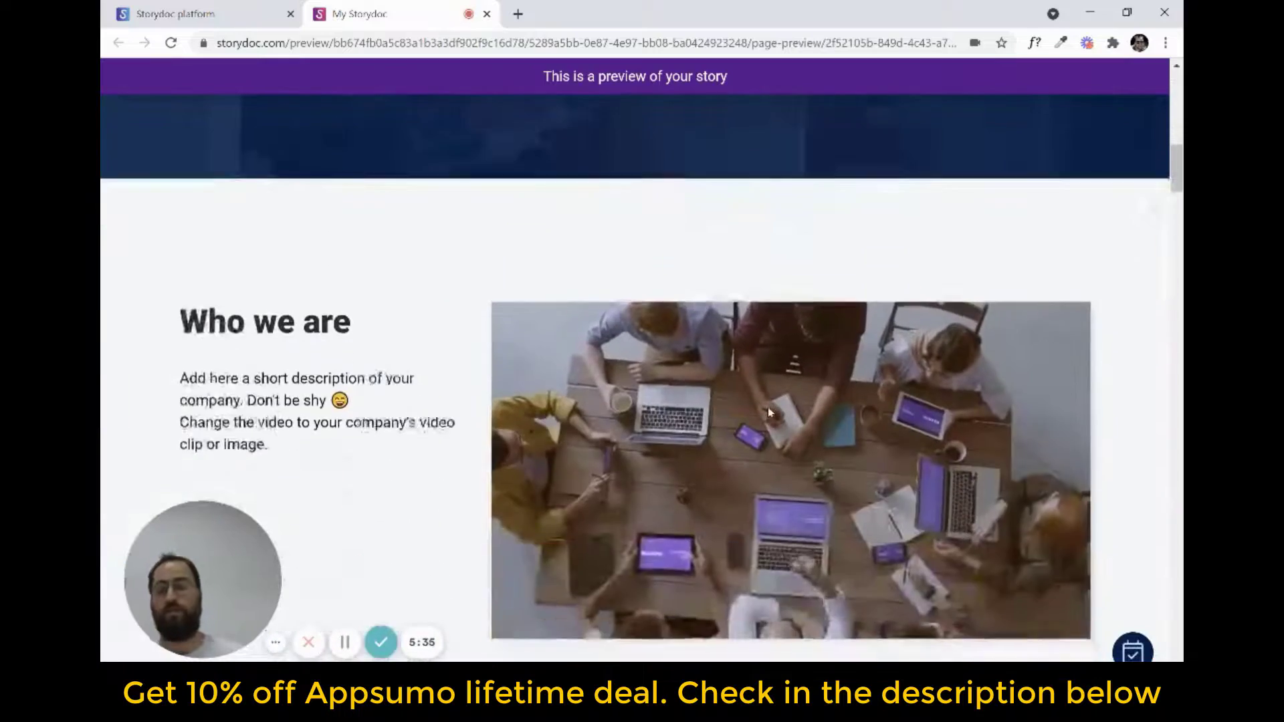
scroll(777, 397, down, 15)
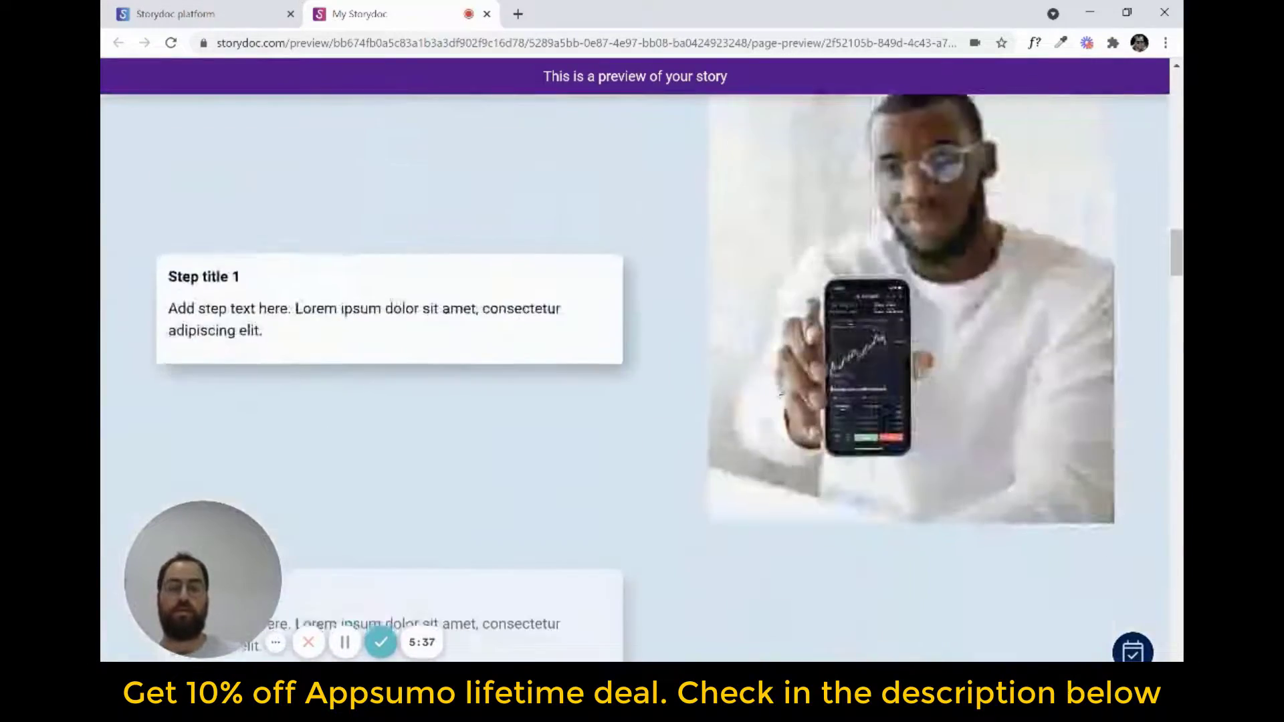
scroll(773, 402, down, 4)
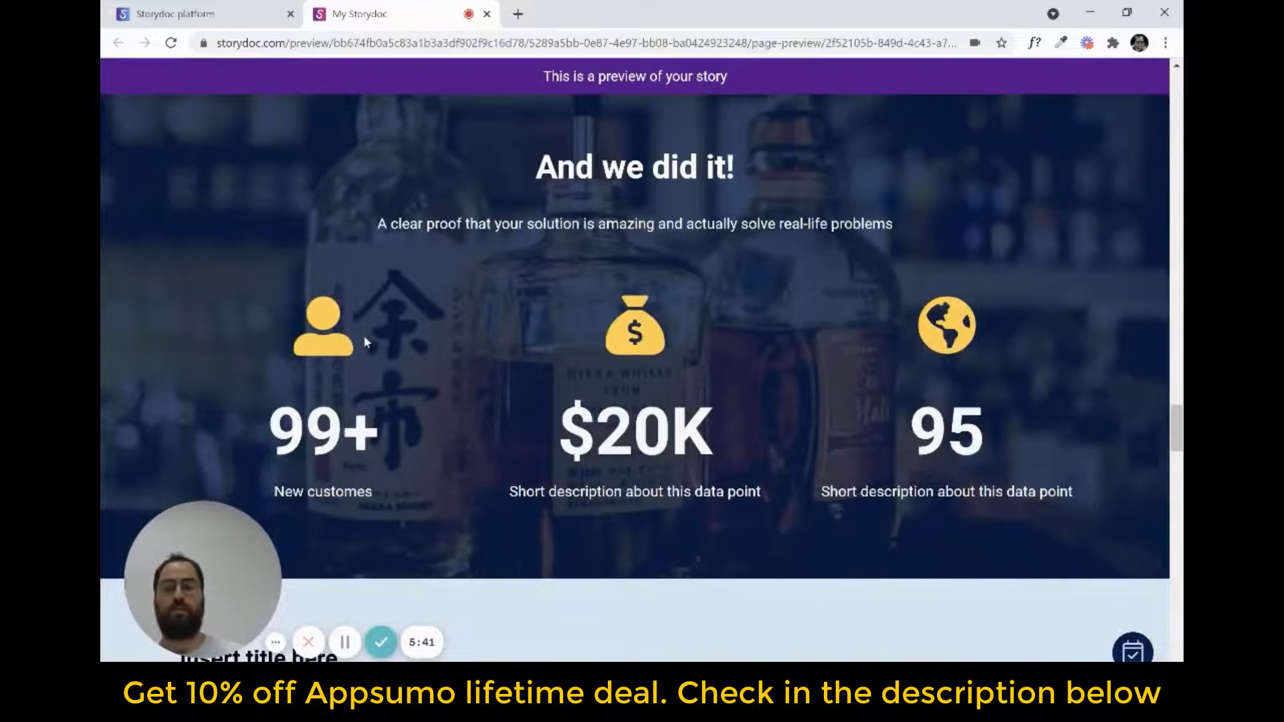
scroll(367, 337, down, 6)
mouse_move(724, 277)
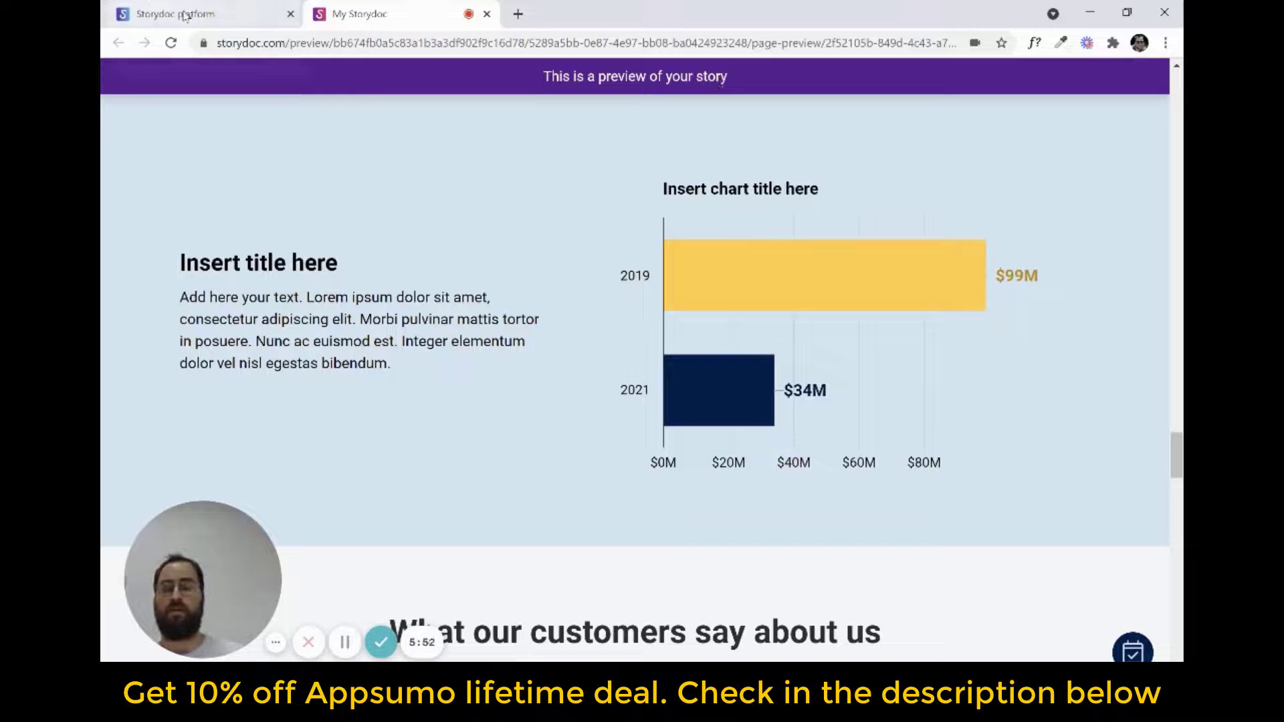
Return to the story editor and hide the bar chart slide, number 8, from the story
click(217, 16)
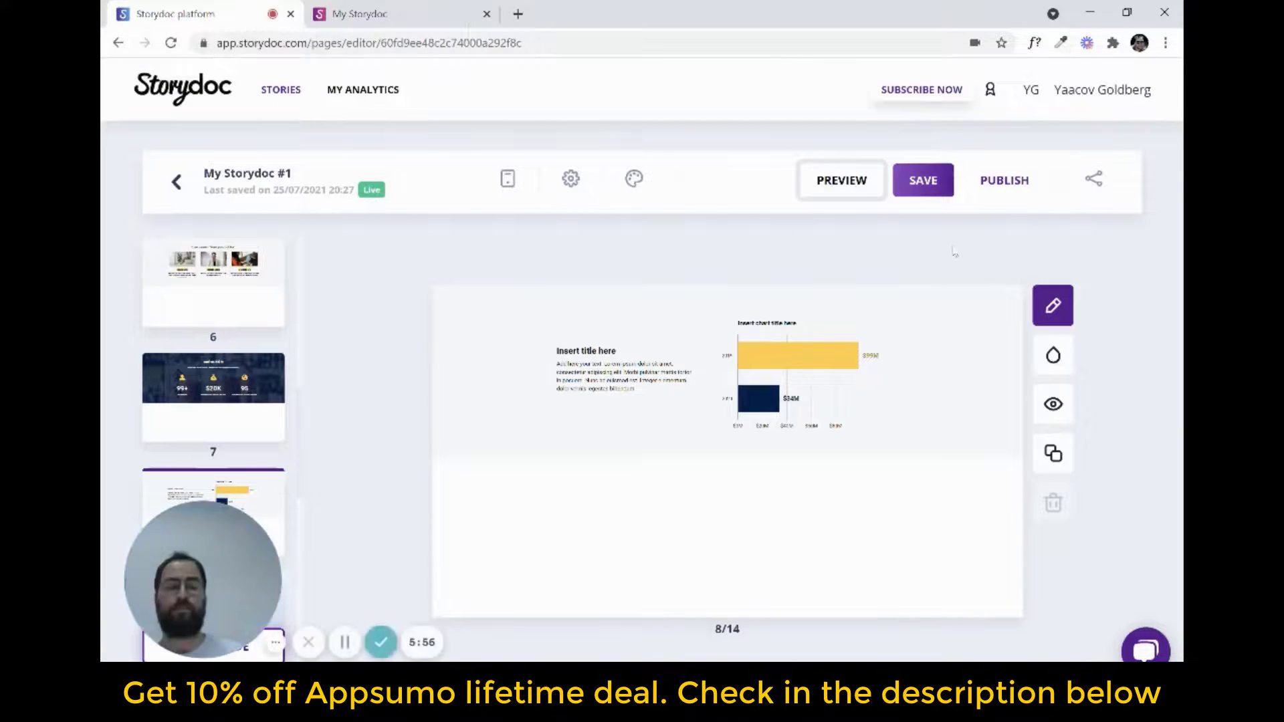
drag(212, 548, 439, 559)
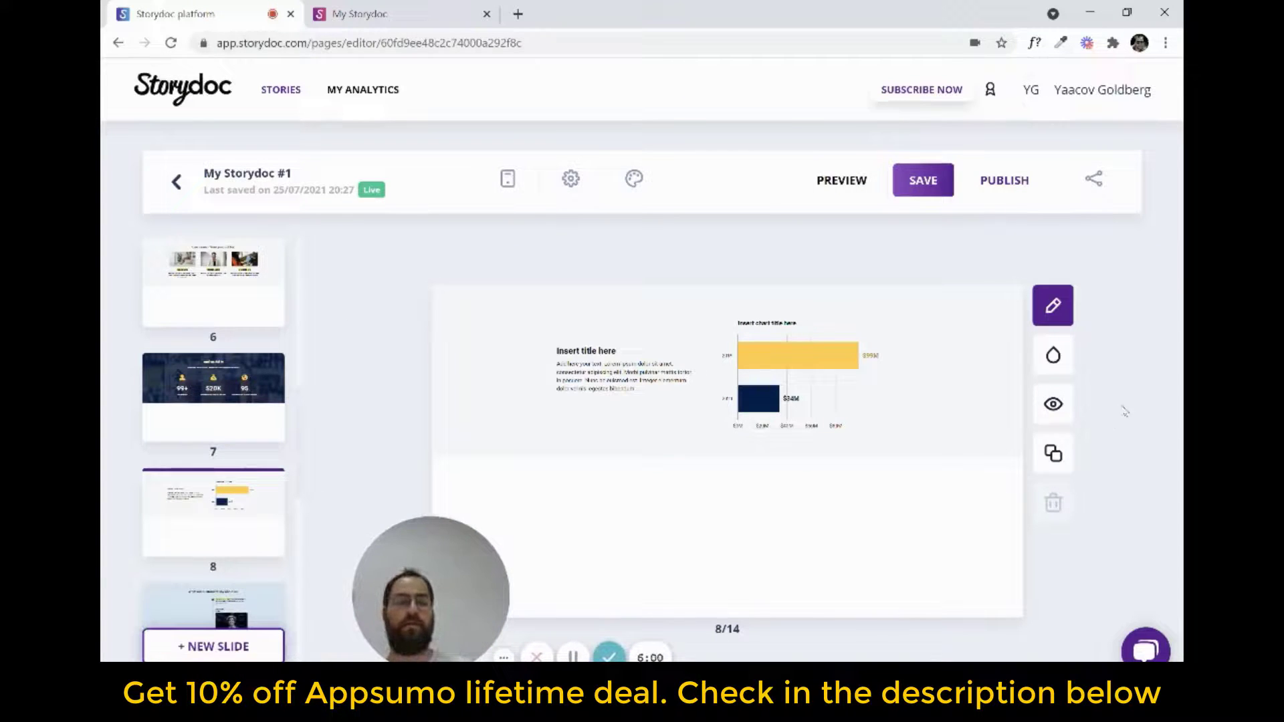
click(1053, 406)
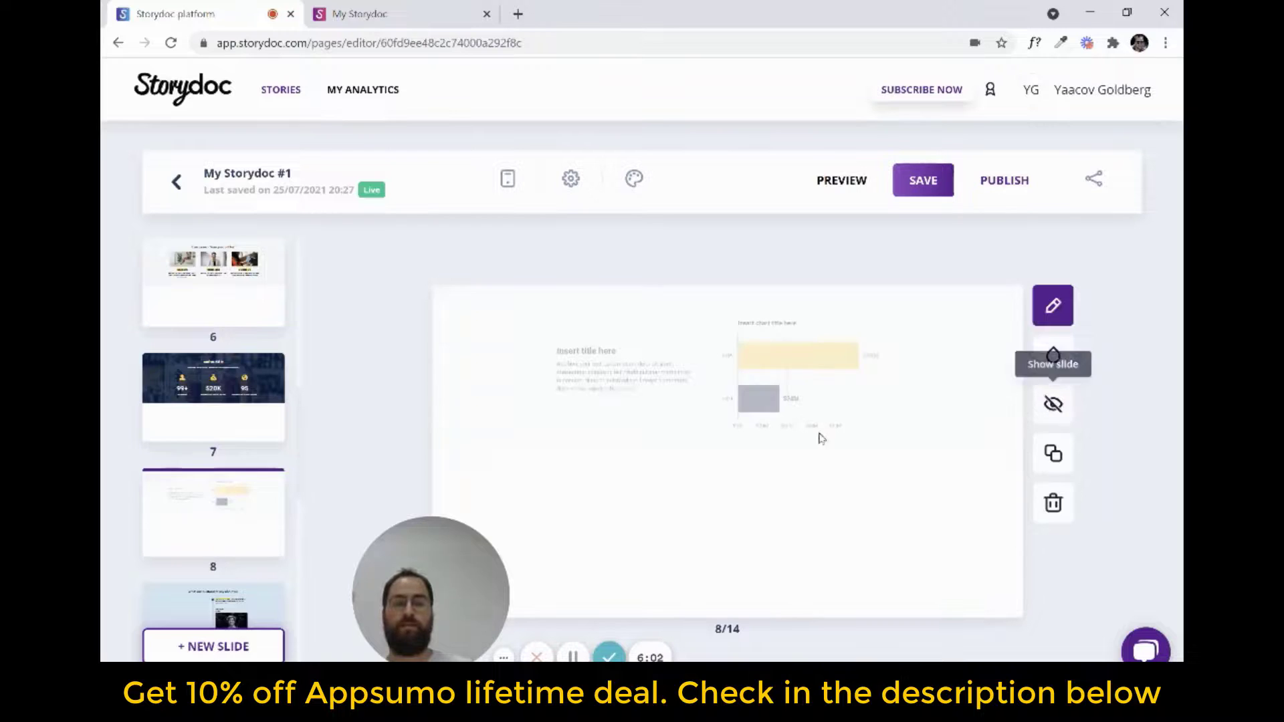
Duplicate the "And we did it!" statistics slide and move one copy to position 2, directly after the cover slide
click(175, 364)
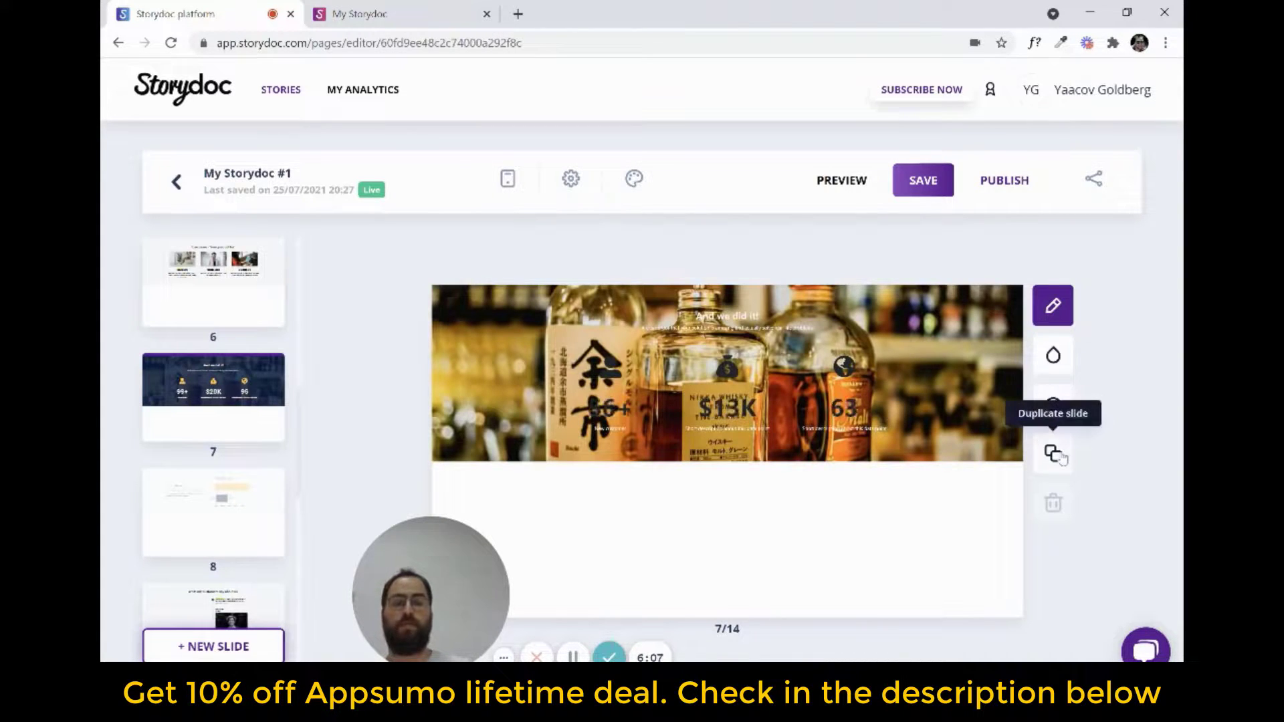
click(1055, 455)
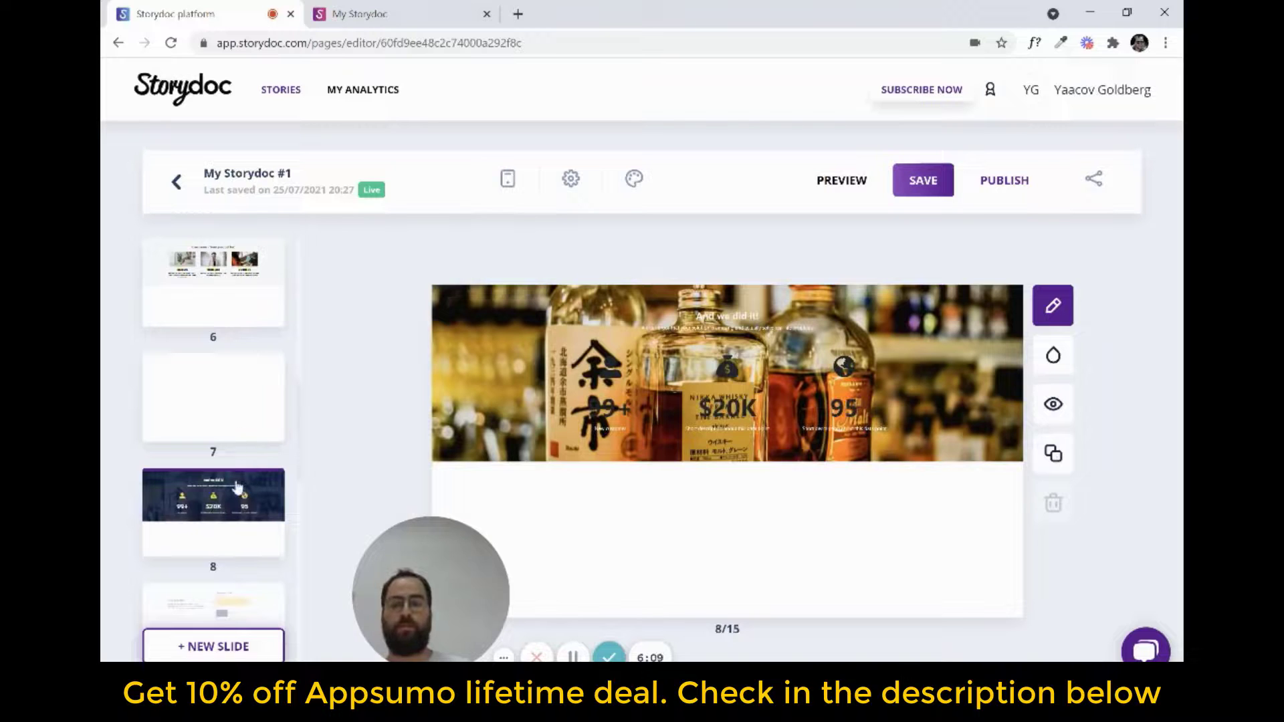
click(249, 404)
scroll(250, 390, down, 3)
scroll(228, 415, up, 3)
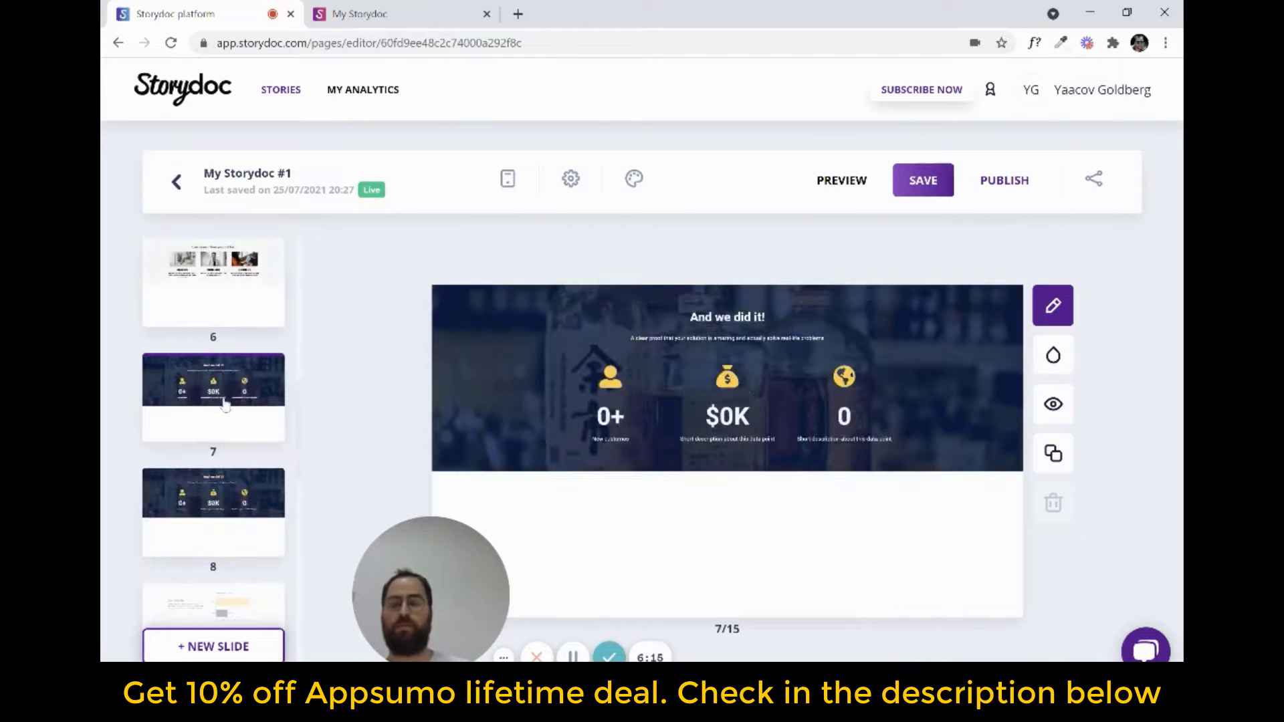
scroll(228, 334, up, 3)
drag(233, 207, 238, 357)
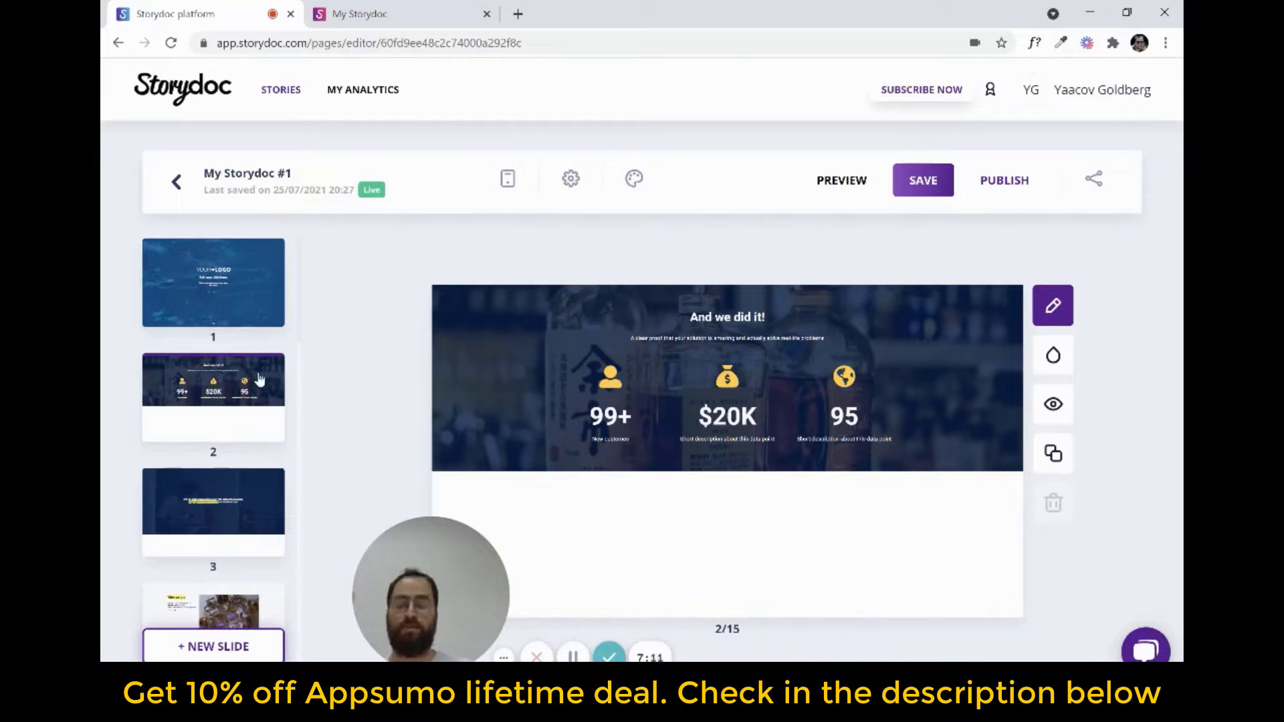
Preview the story again to check the reordered statistics slide and the slides following it
click(840, 179)
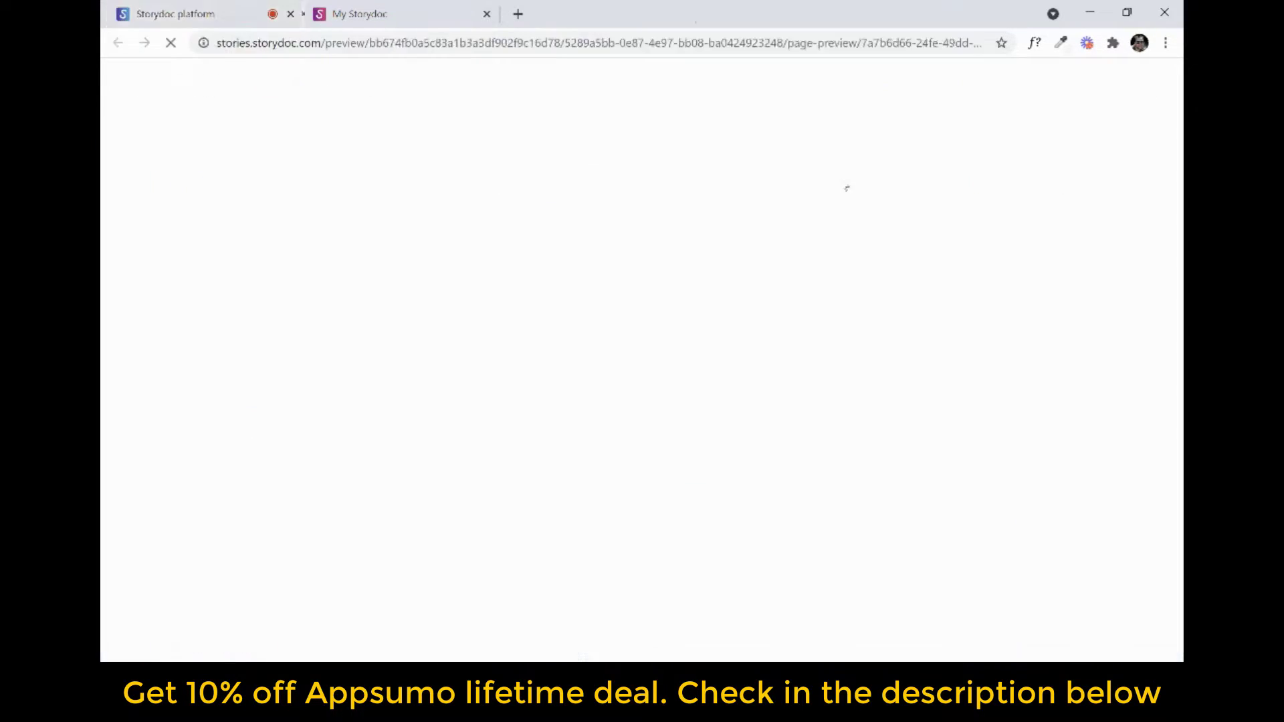
scroll(798, 327, down, 5)
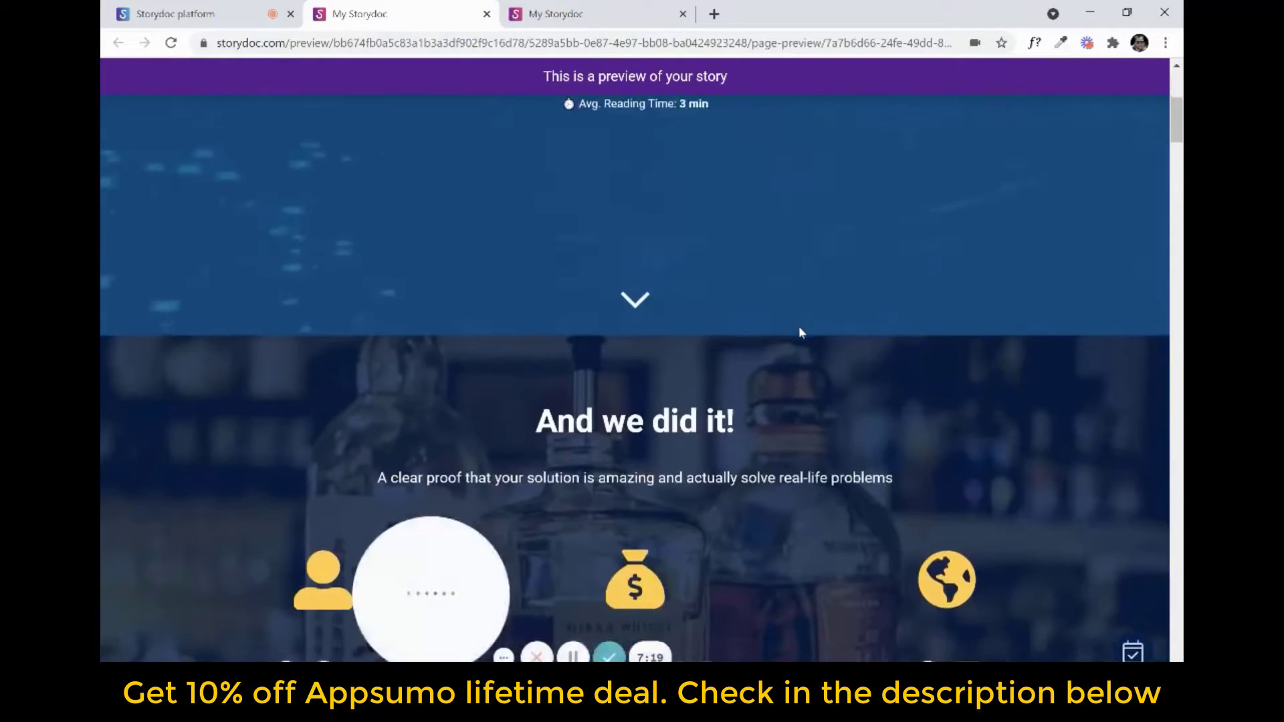
scroll(670, 377, down, 10)
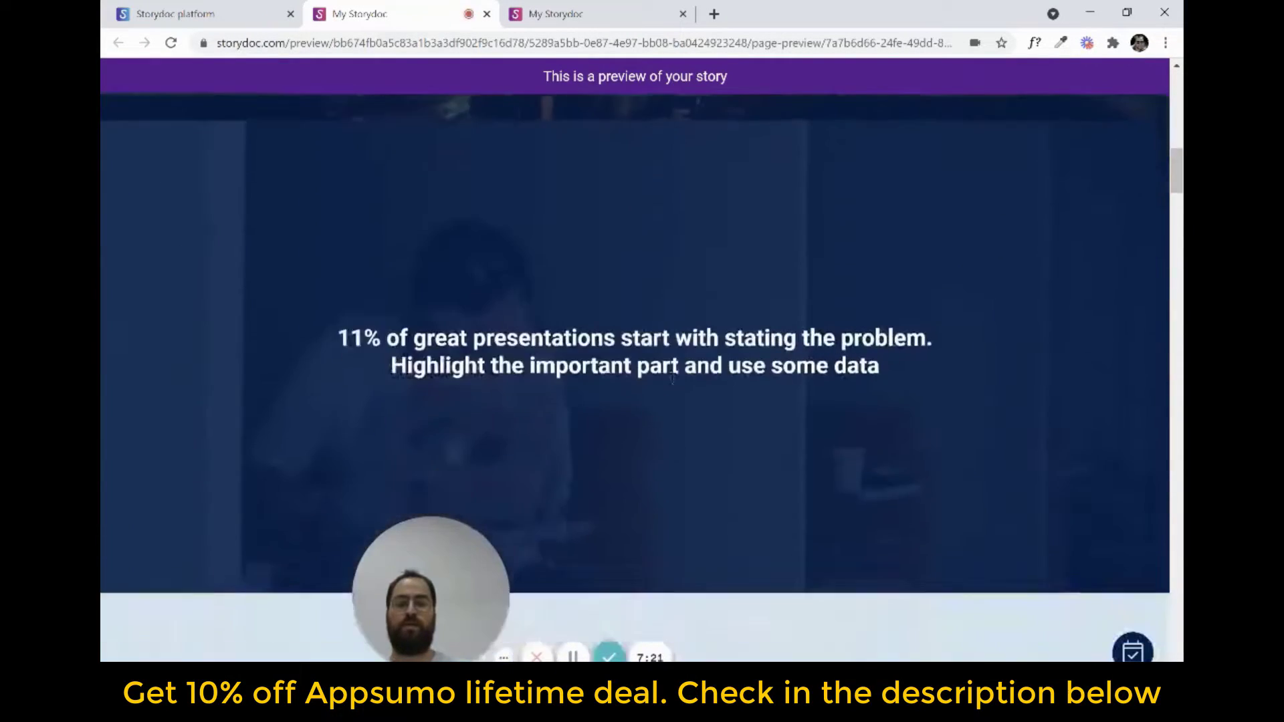
scroll(678, 395, down, 10)
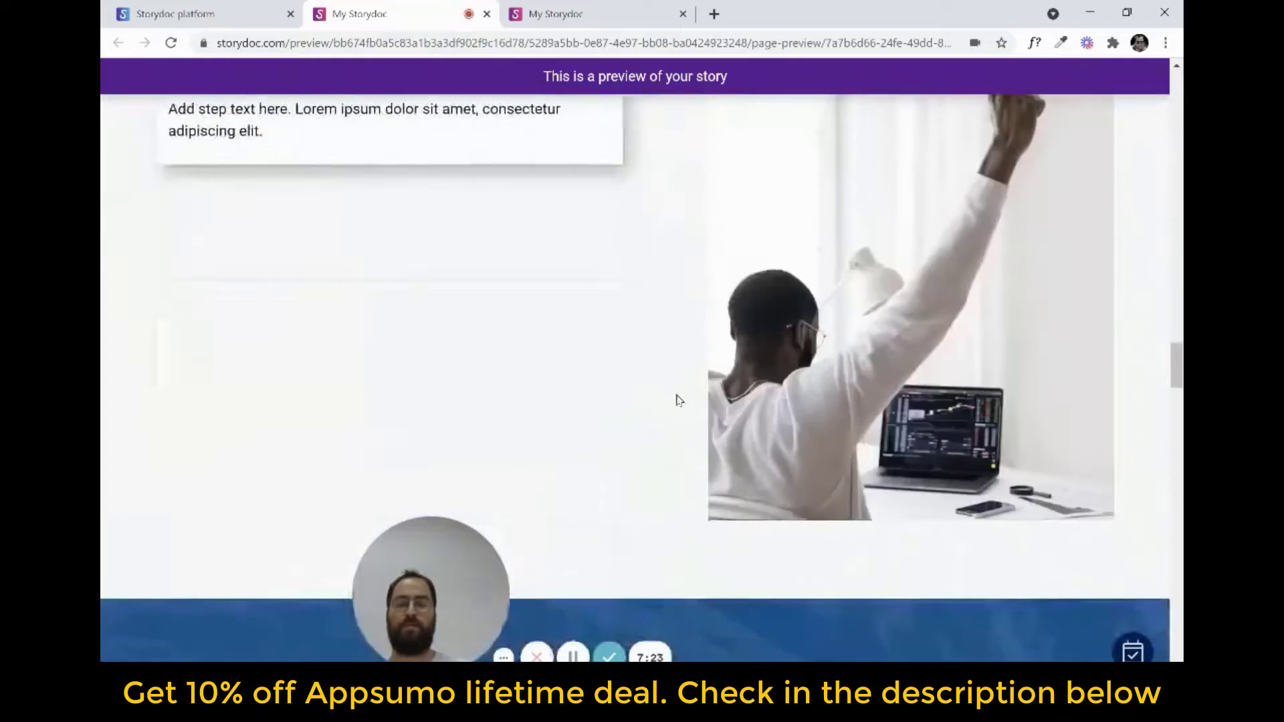
scroll(681, 408, down, 10)
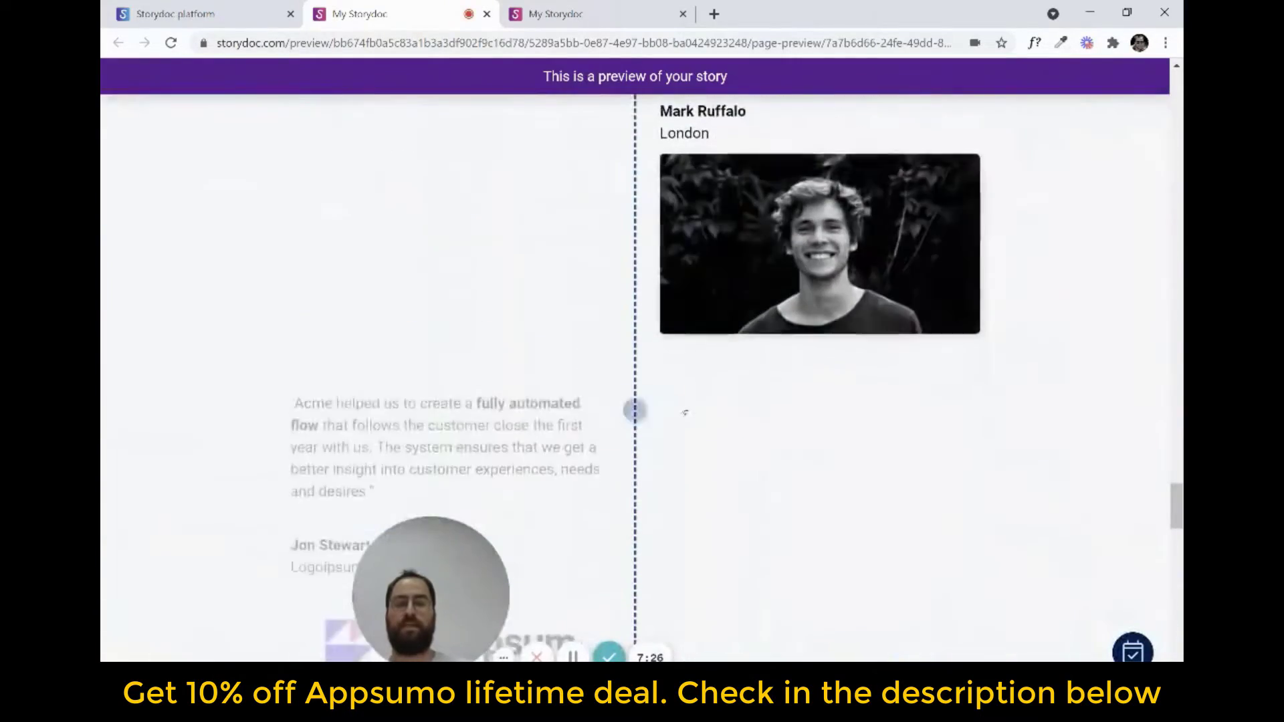
scroll(683, 408, down, 4)
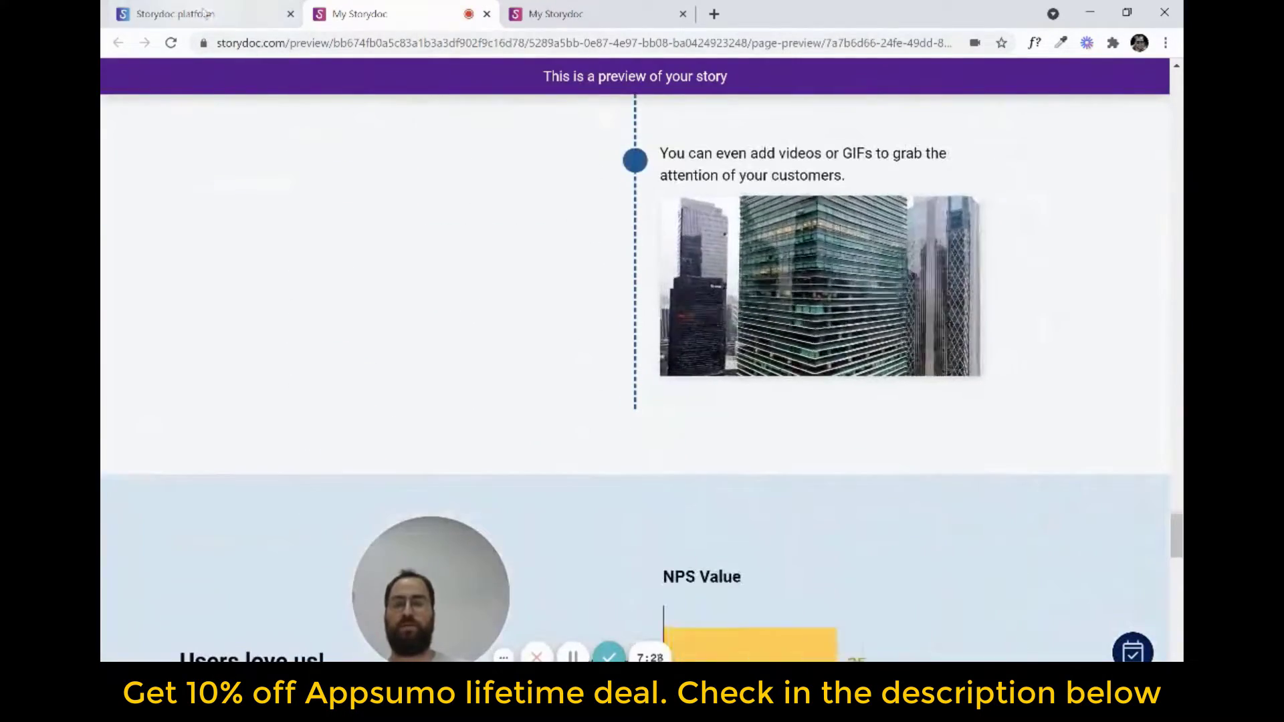
Return to the story editor and save the My Storydoc #1 story
click(206, 14)
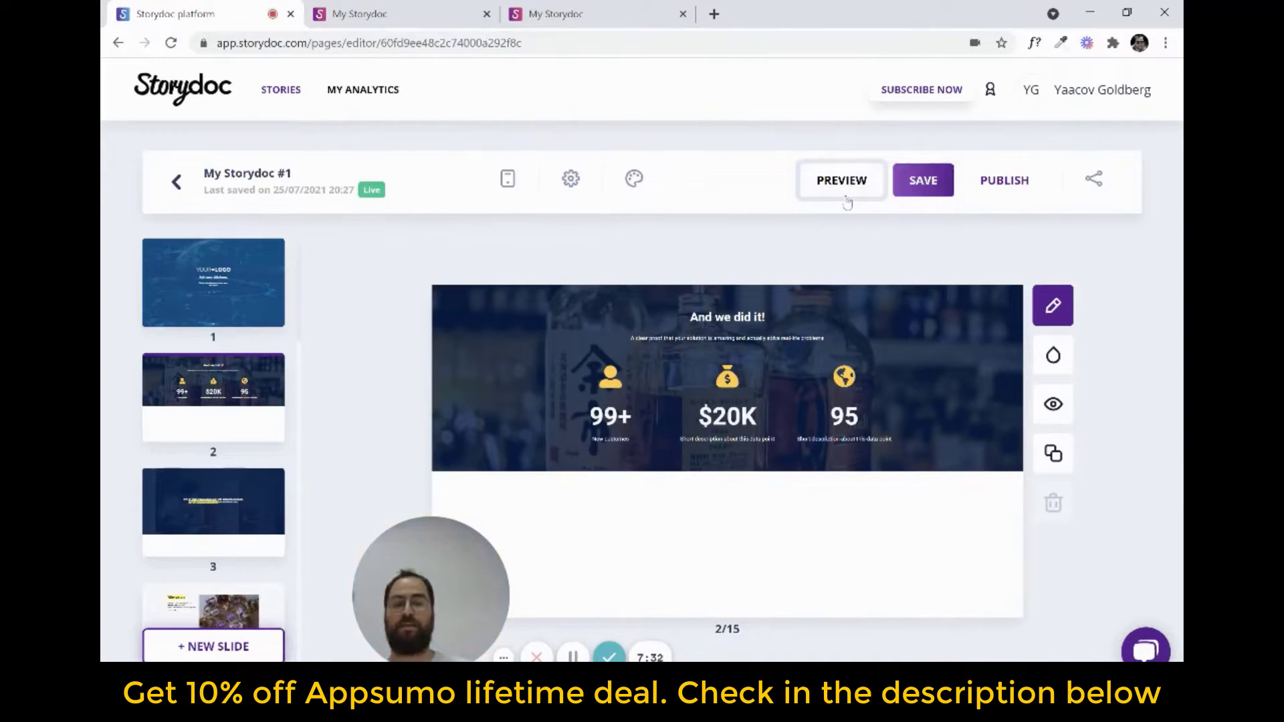
click(938, 190)
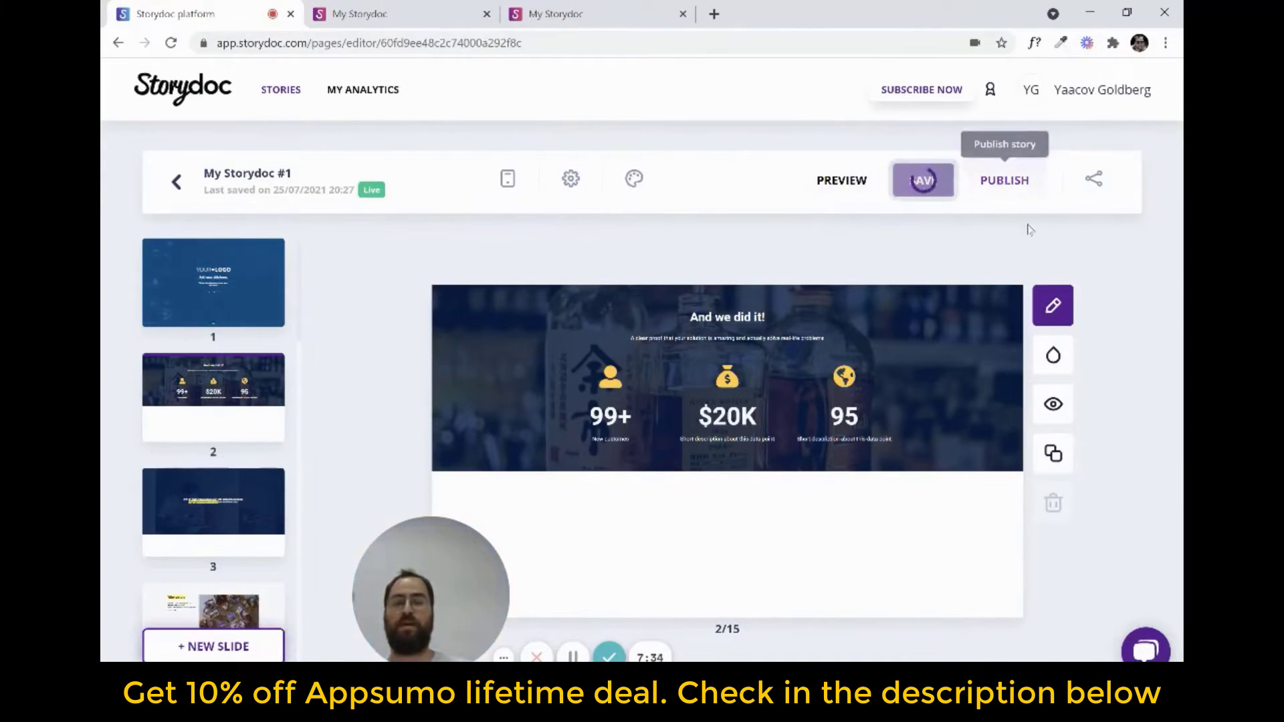